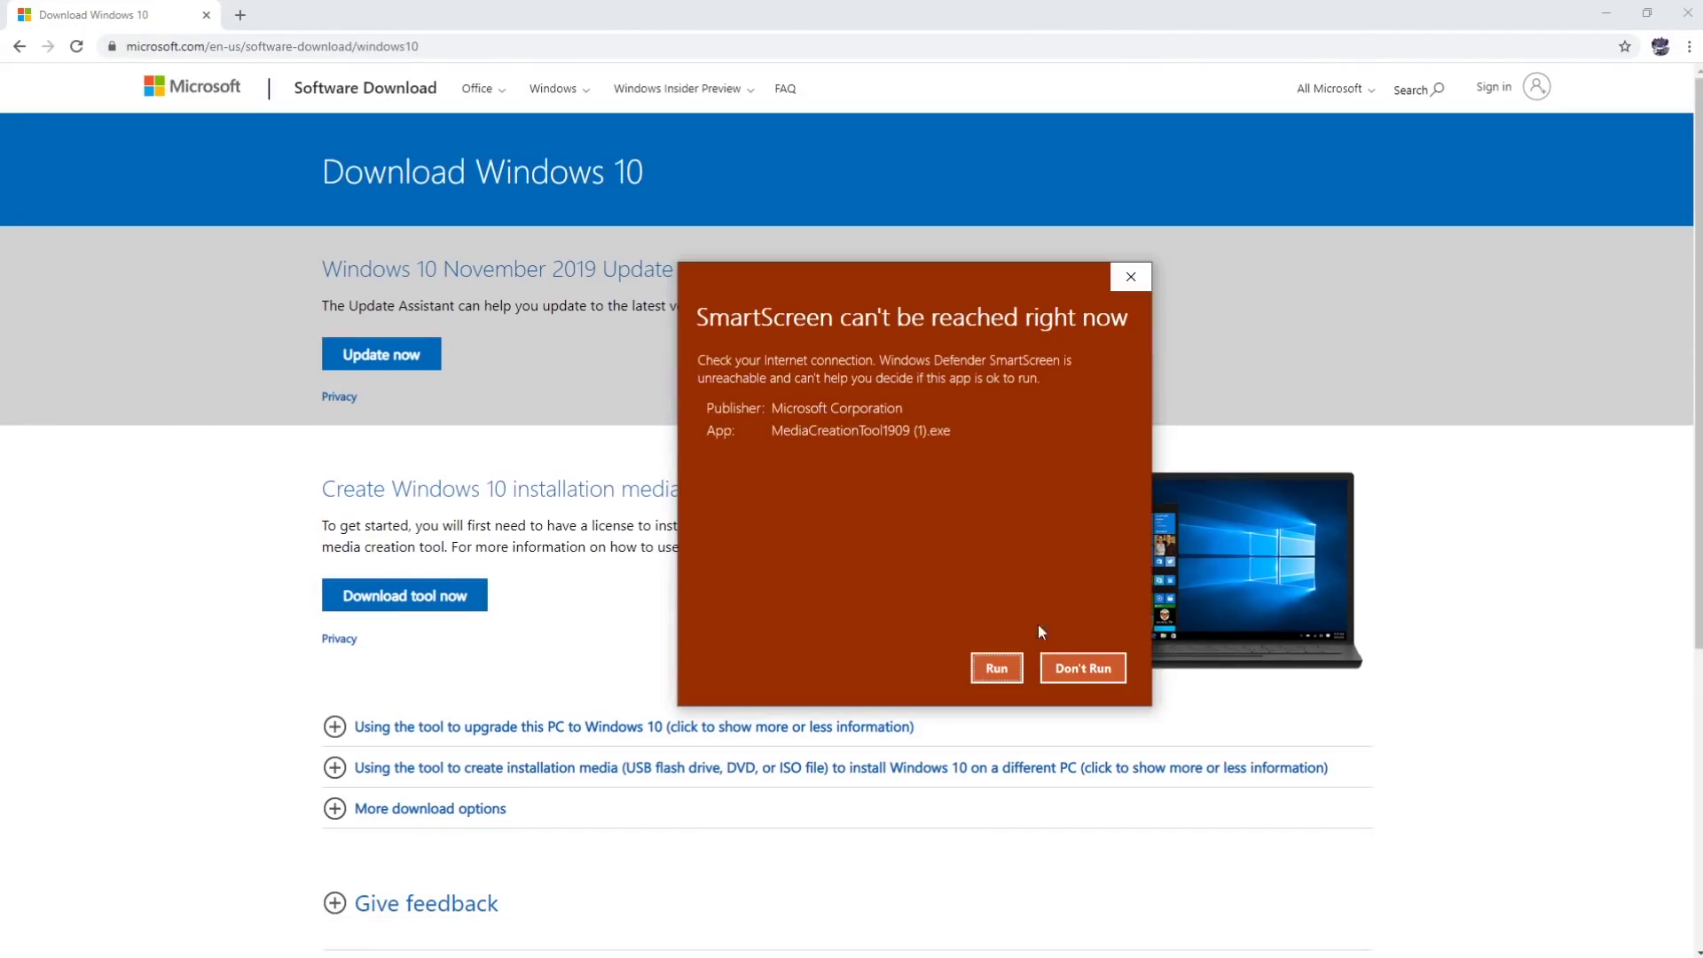
Run the Media Creation Tool, accept its license, and download Windows 10 to the USB drive with recommended options.
left_click(996, 668)
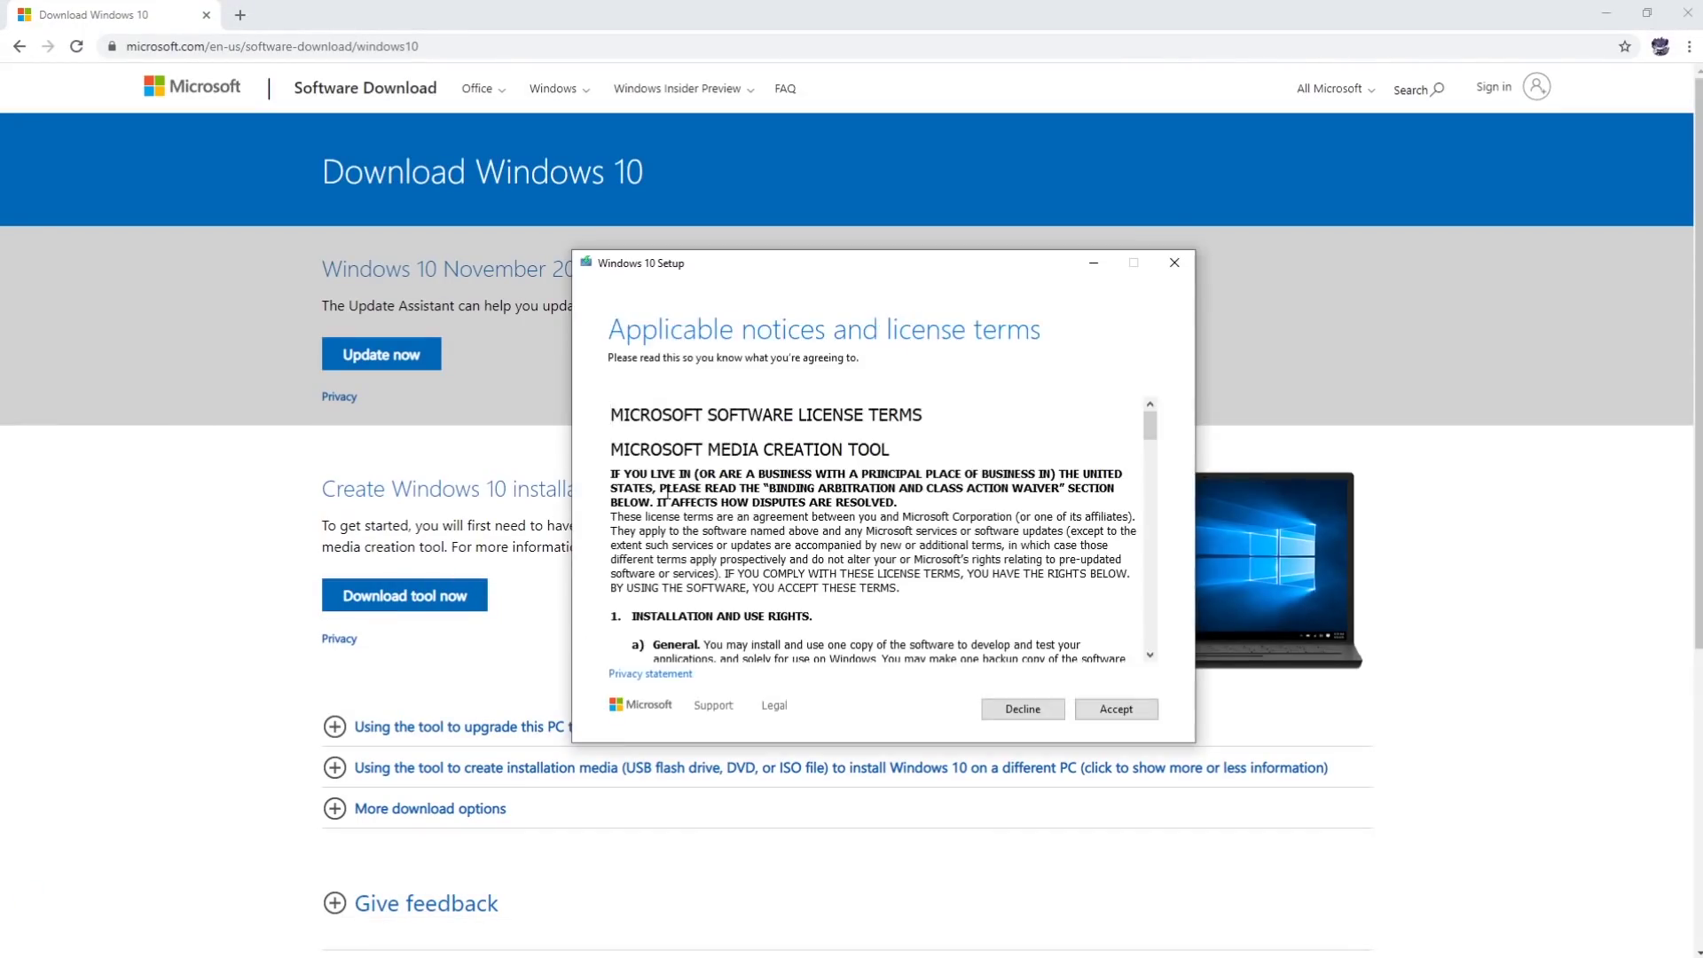
left_click(1108, 713)
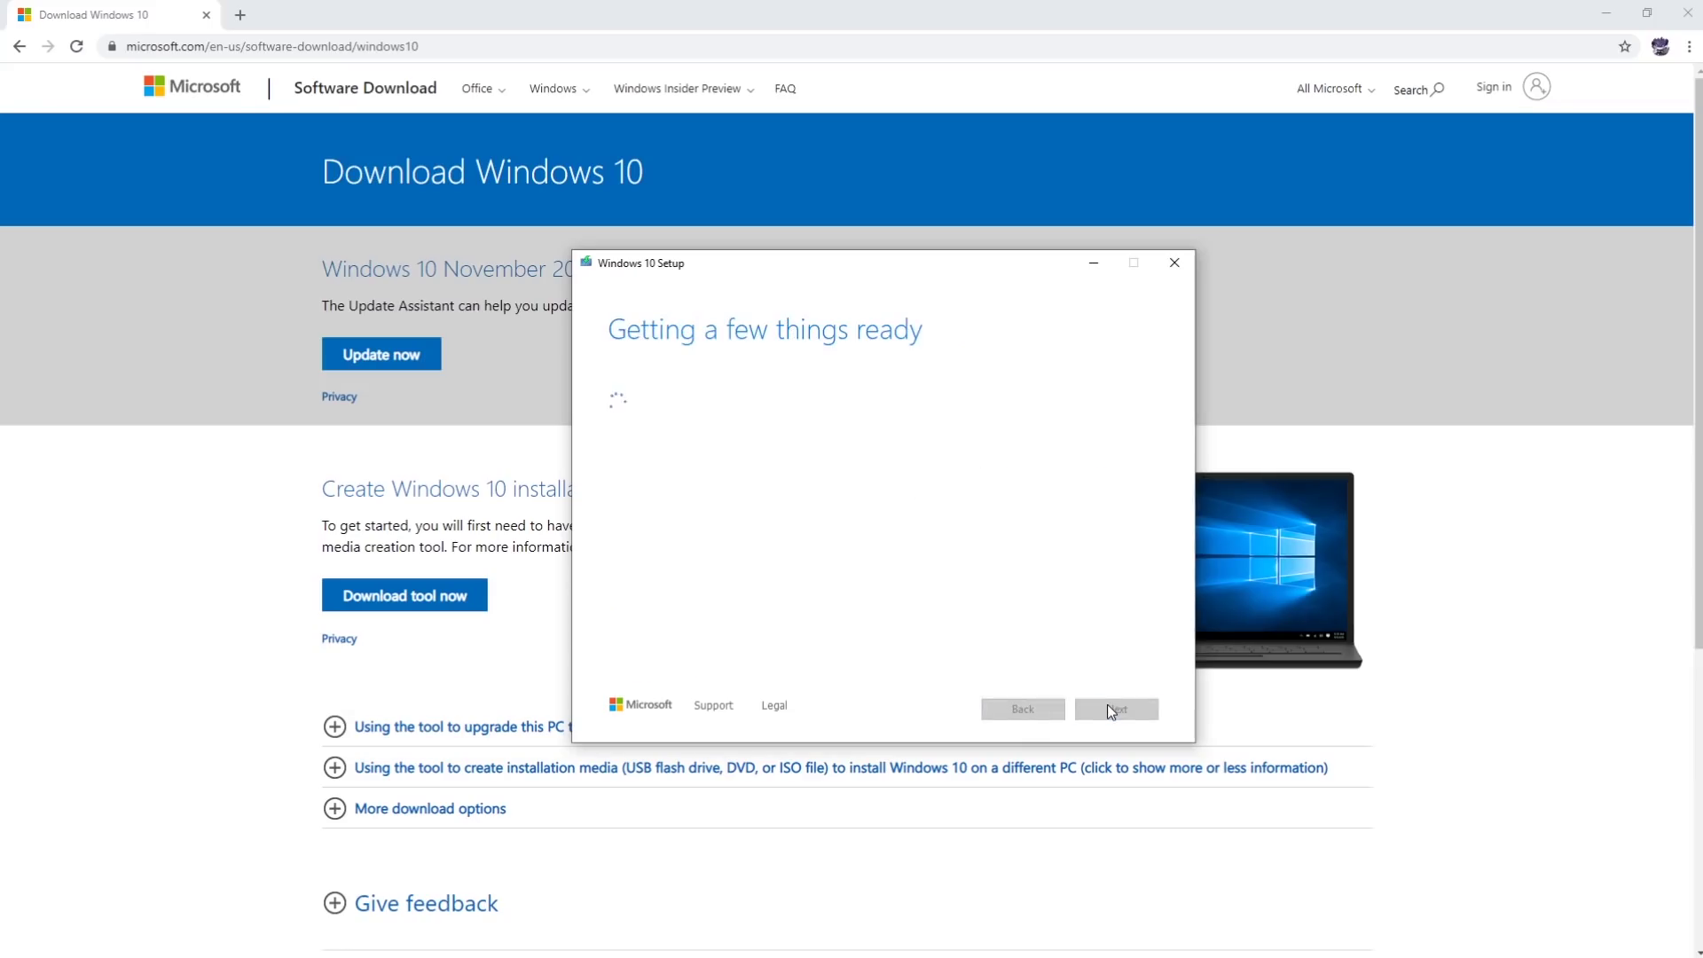
left_click(1139, 714)
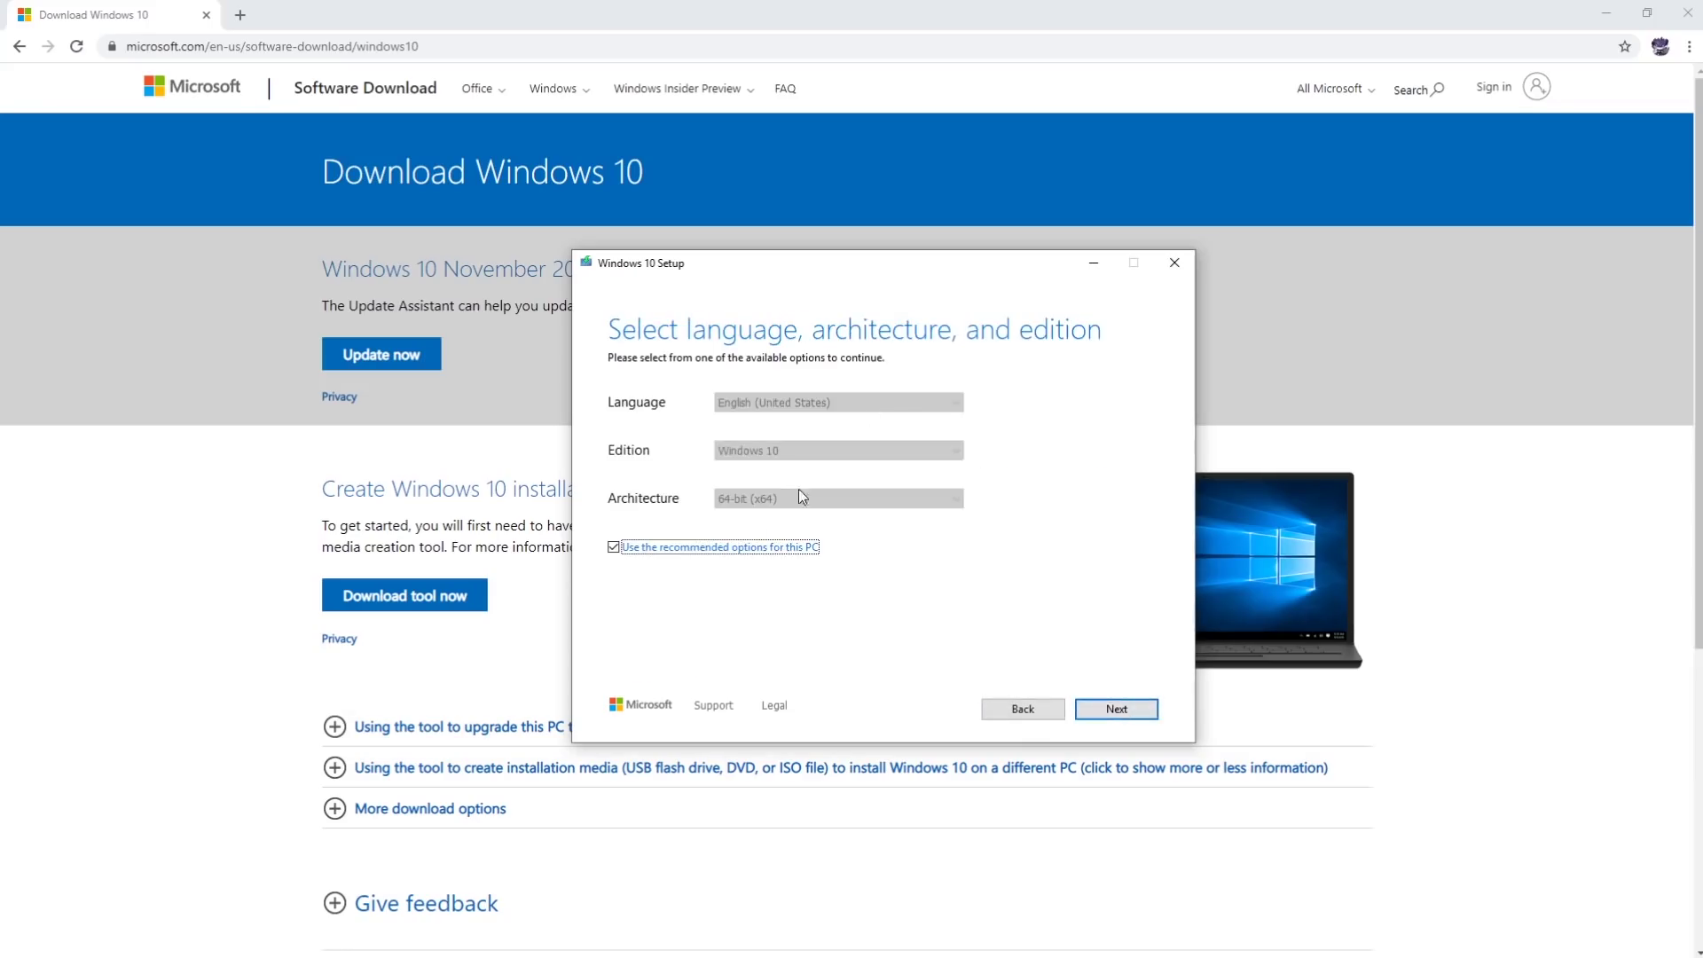
left_click(1110, 712)
left_click(1116, 712)
left_click(1124, 715)
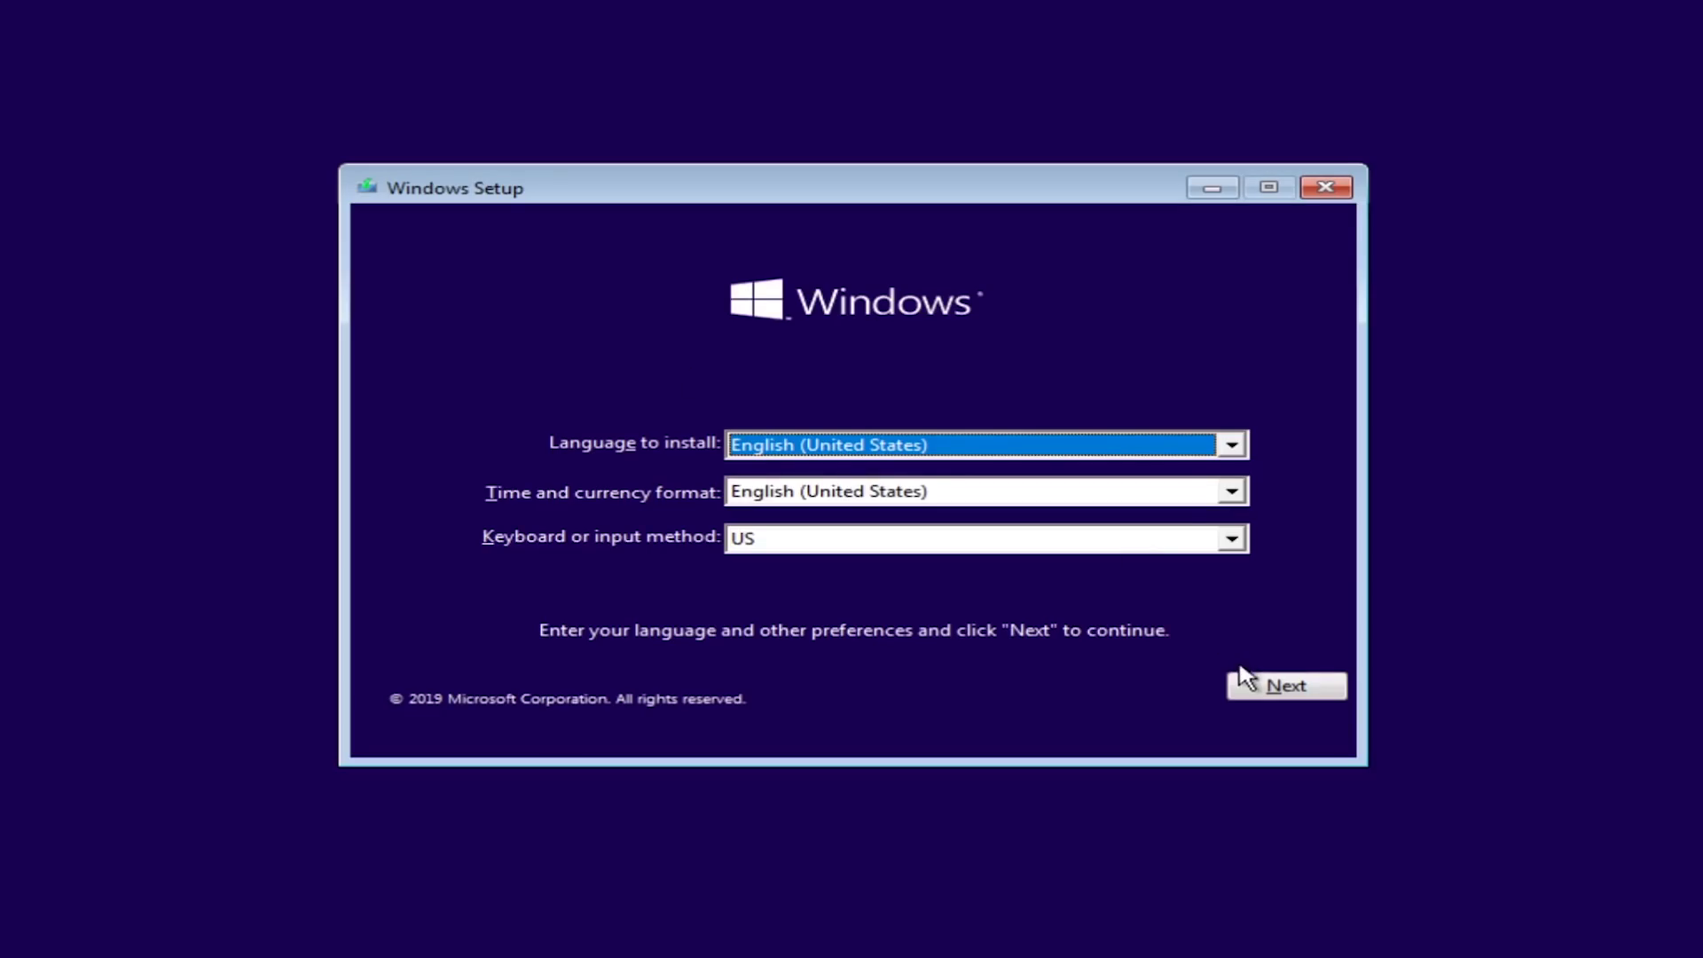
Start installing Windows in English (United States), skipping the product key and choosing Windows 10 Home.
left_click(1246, 681)
left_click(894, 468)
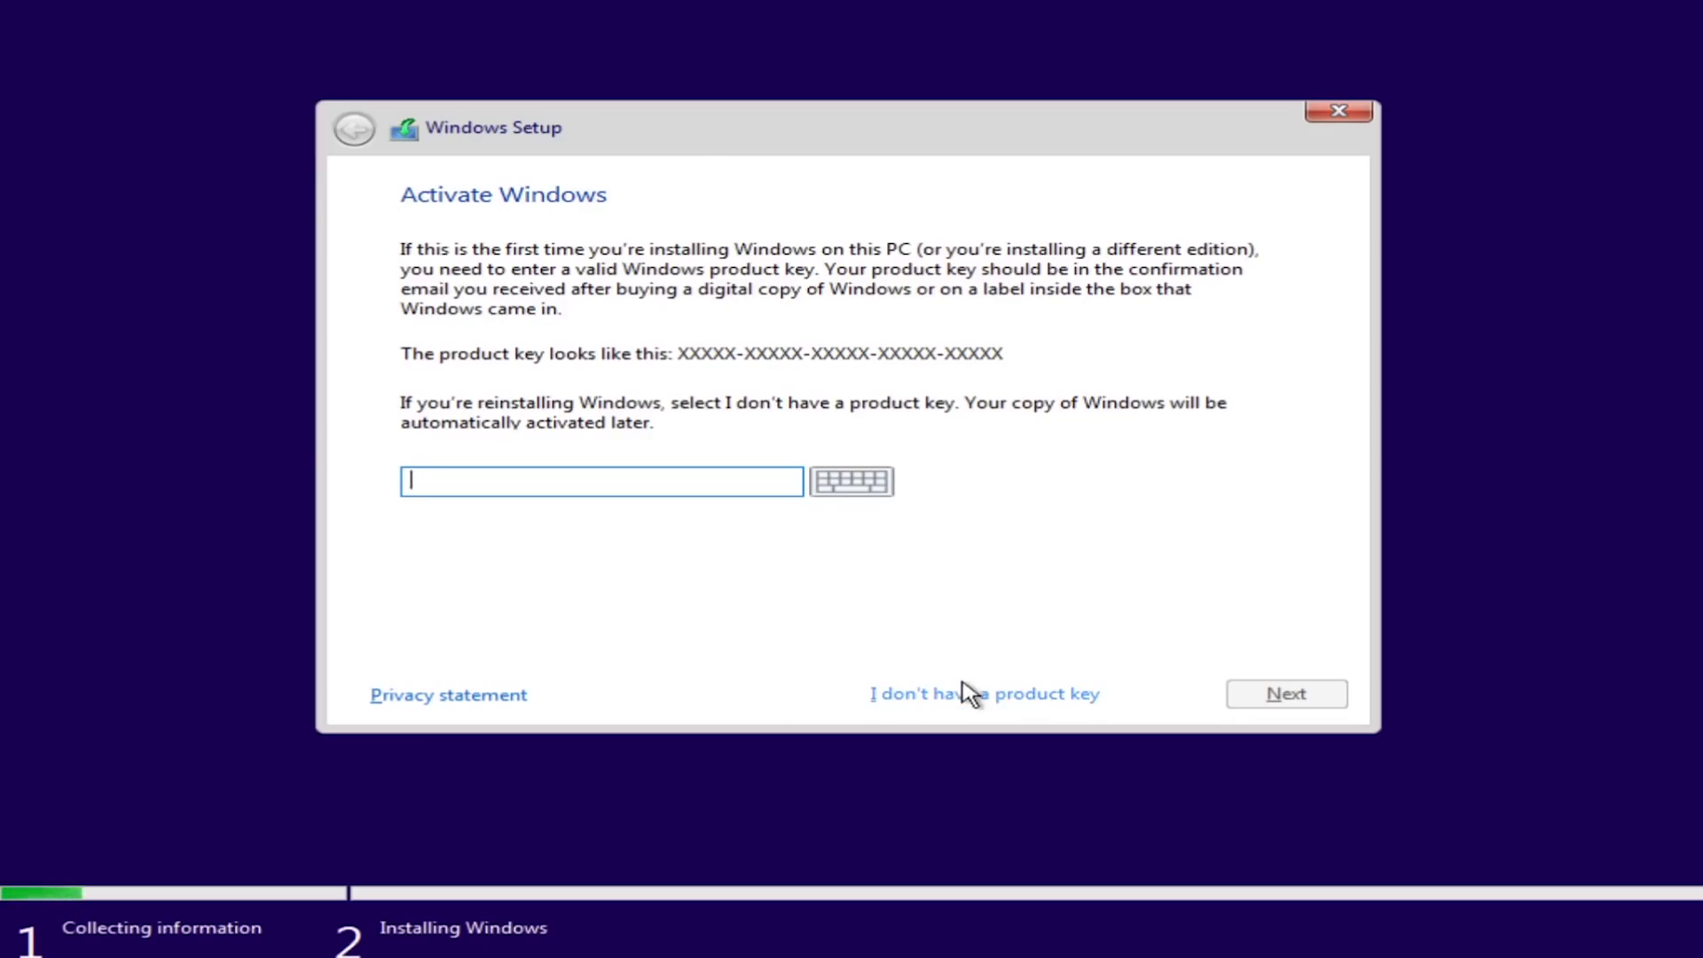
left_click(965, 693)
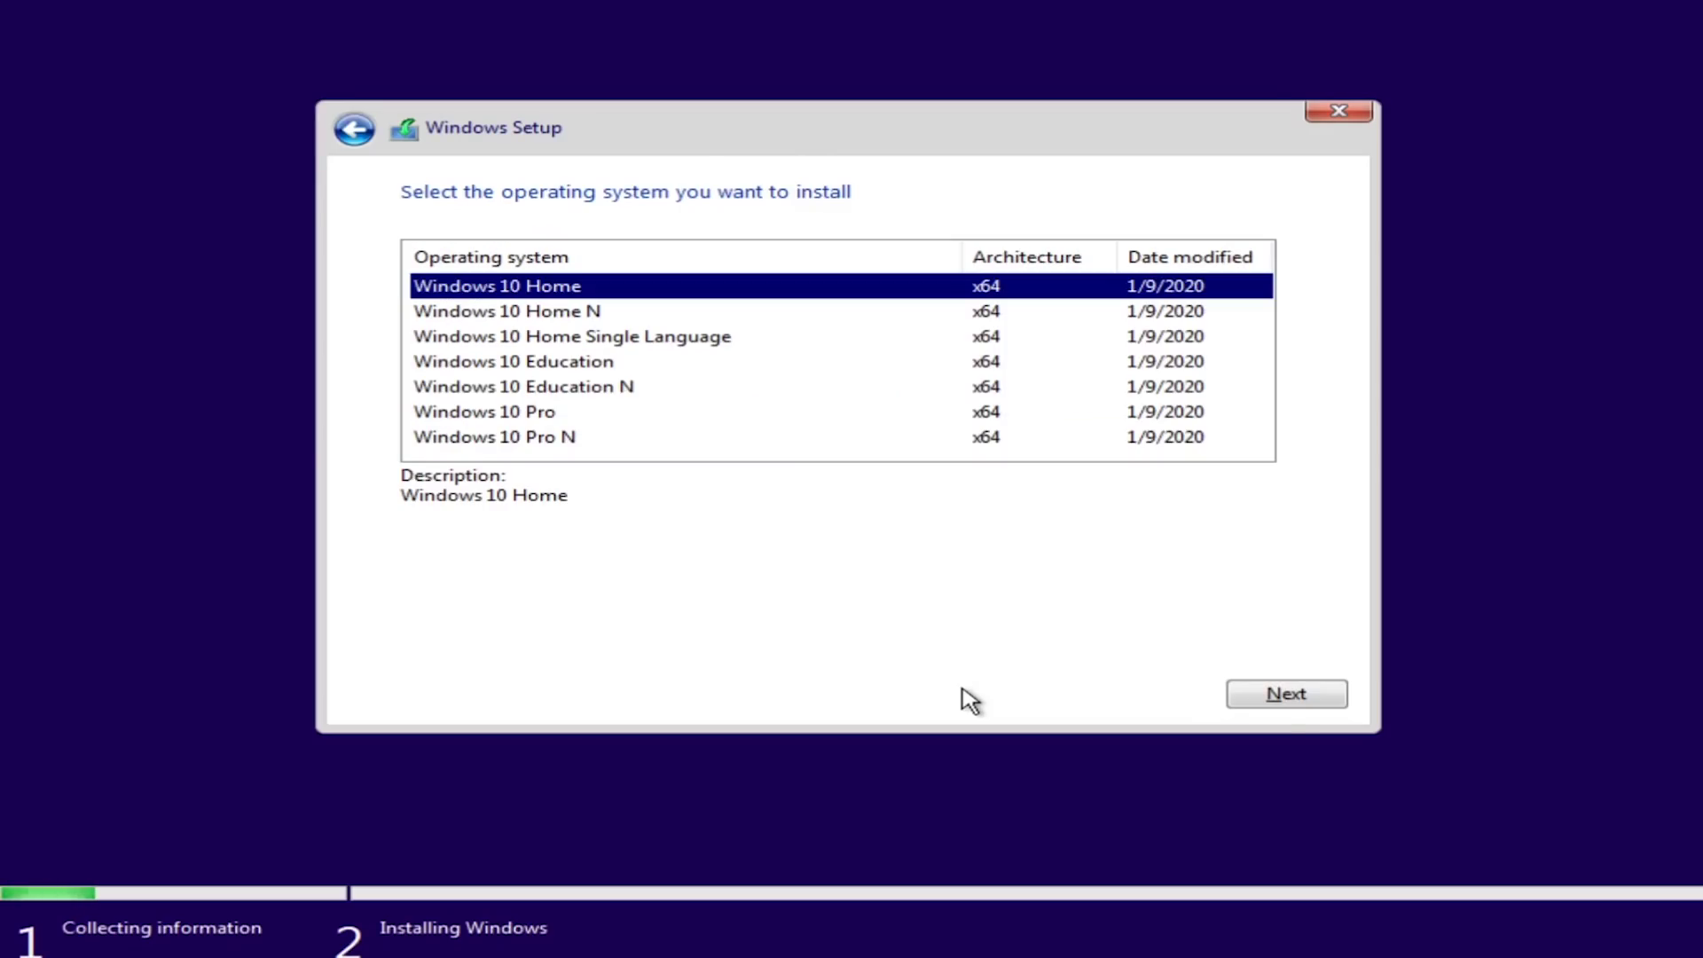
left_click(1277, 700)
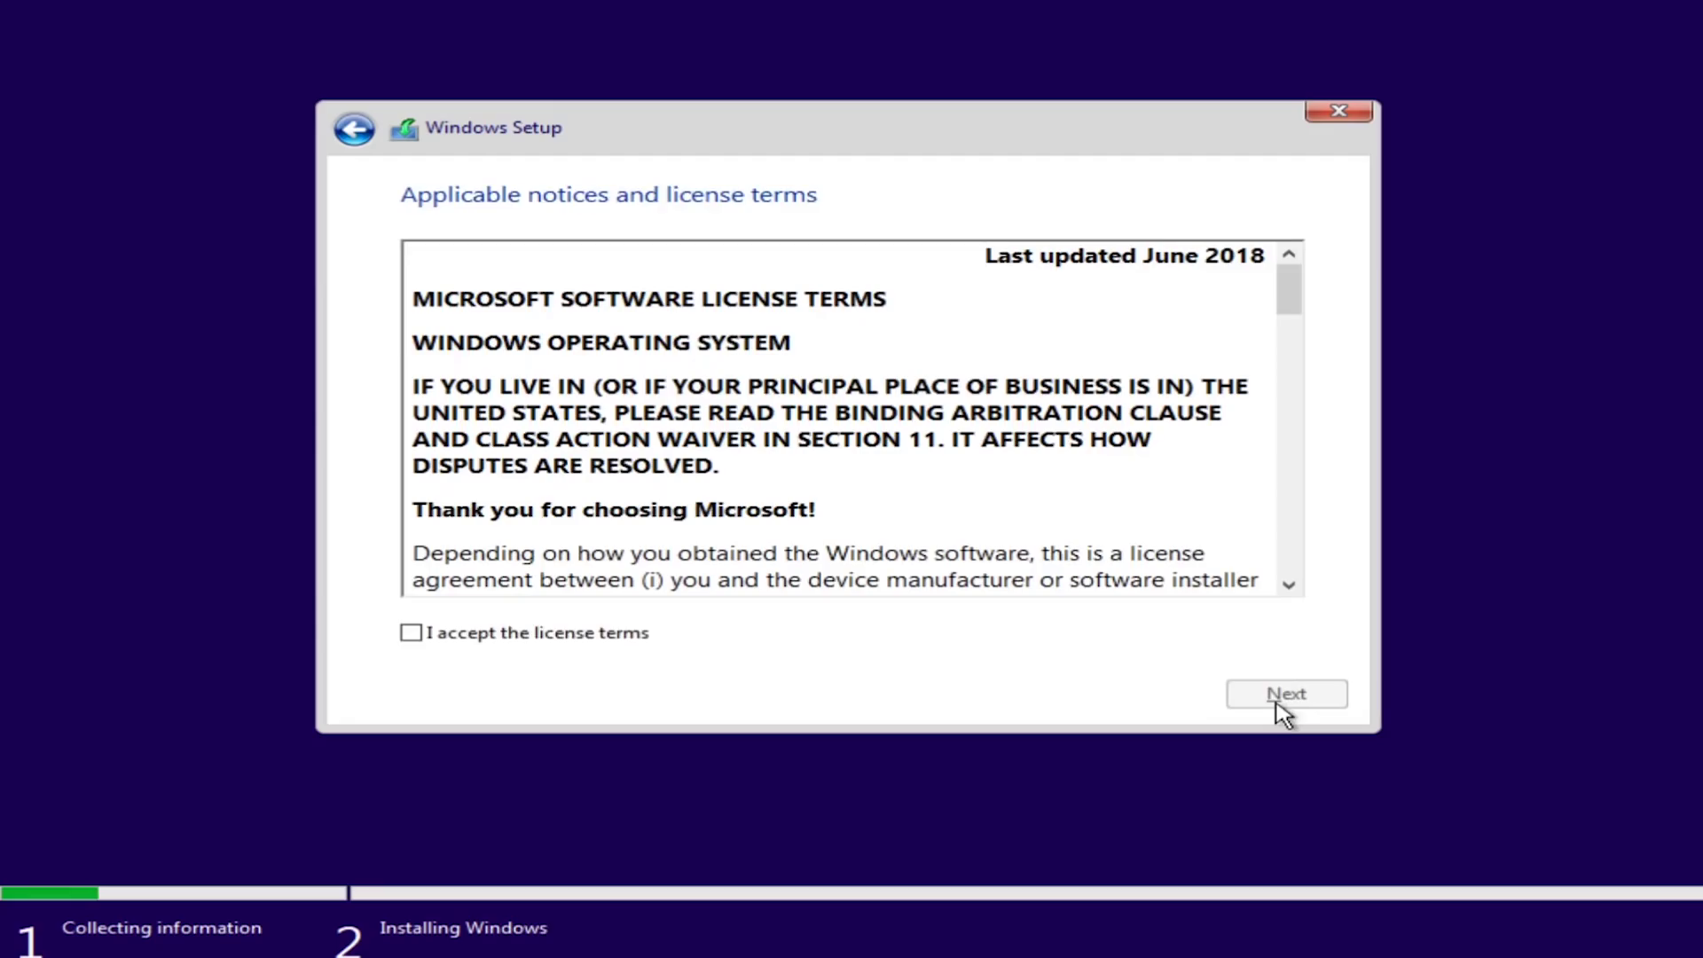
Accept the license terms and run a custom clean install onto the selected drive.
left_click(485, 636)
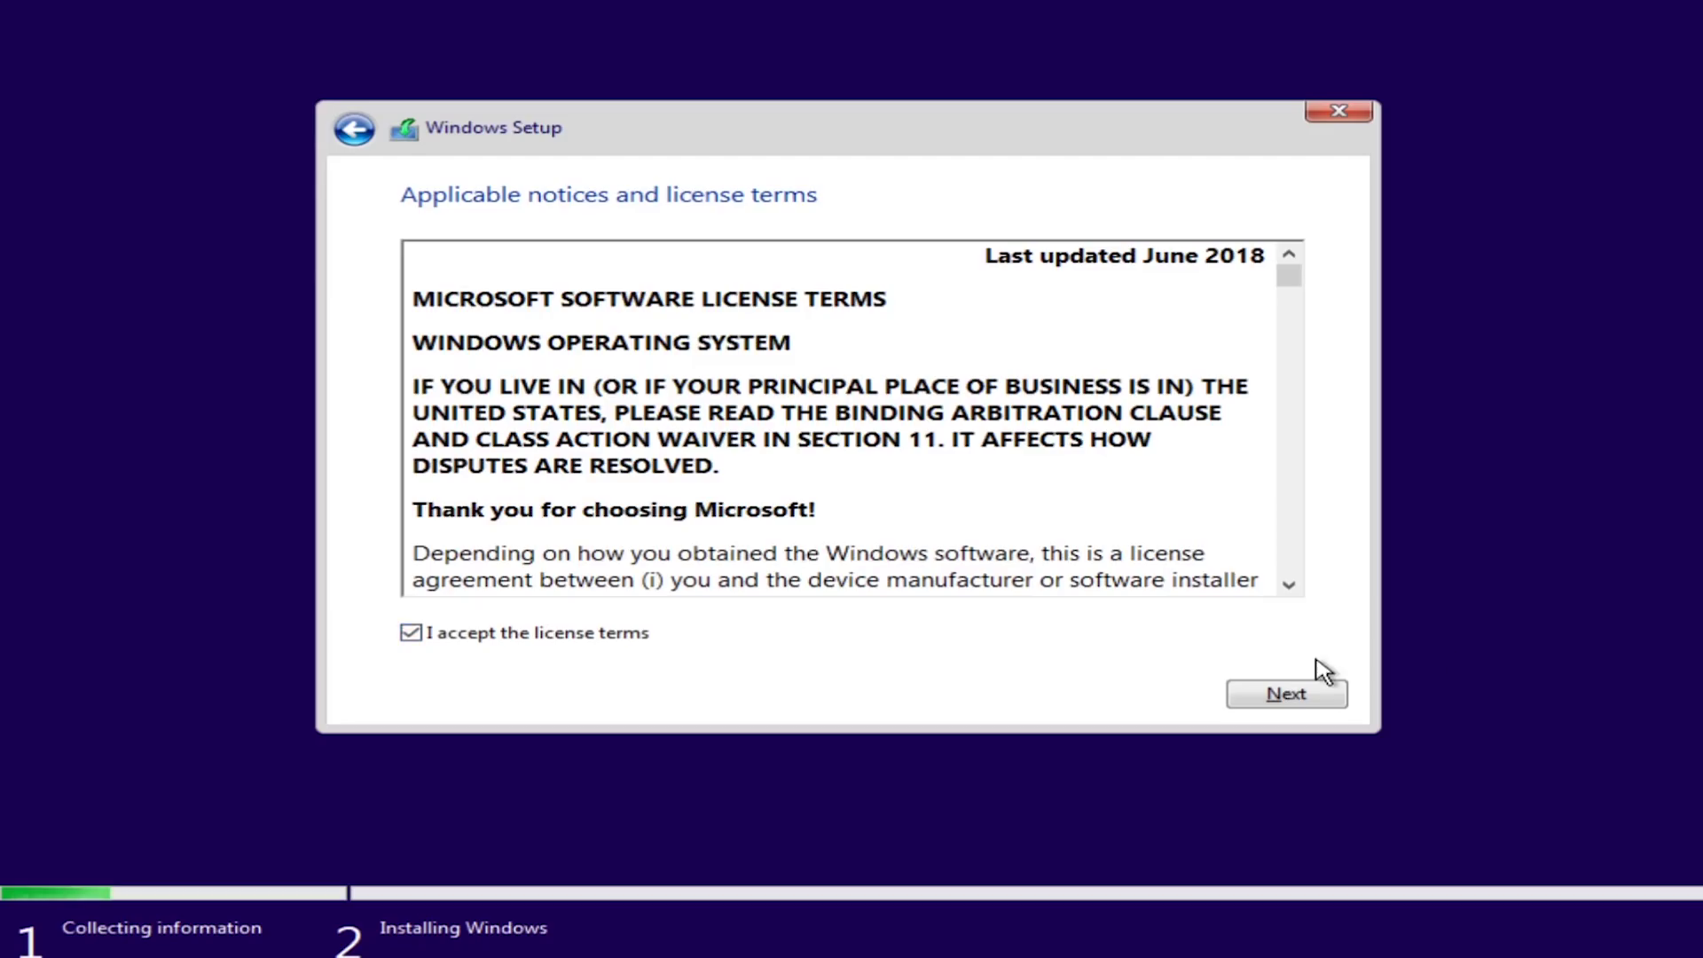
left_click(1322, 699)
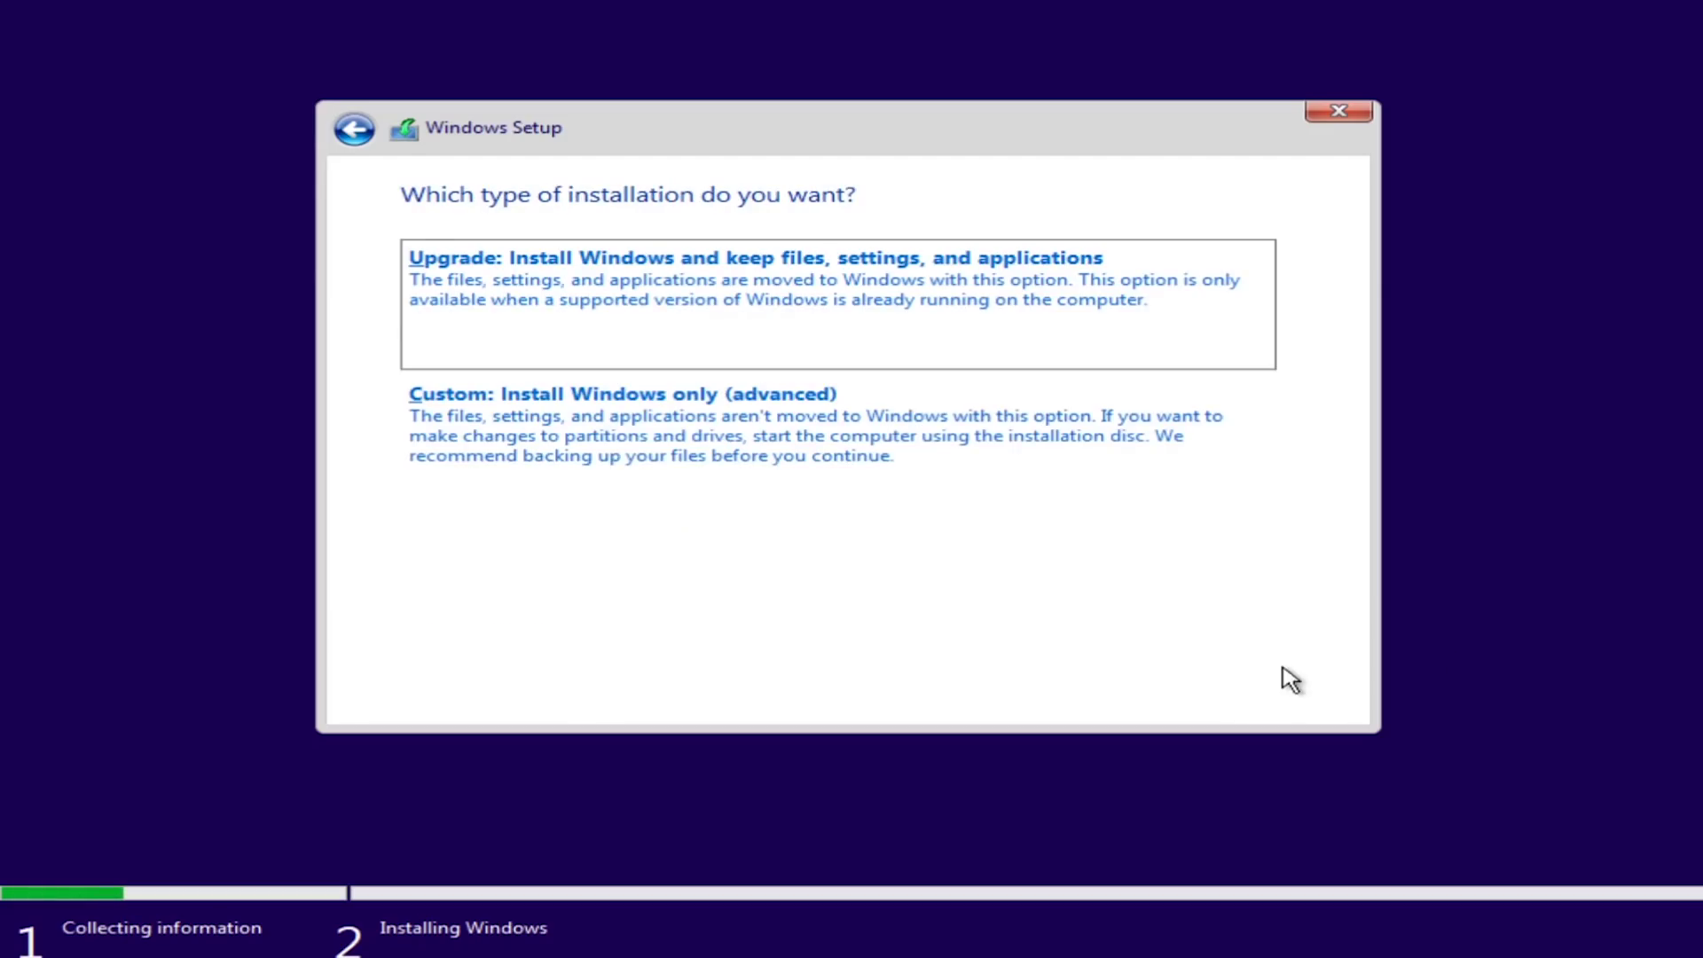
left_click(923, 482)
left_click(1242, 693)
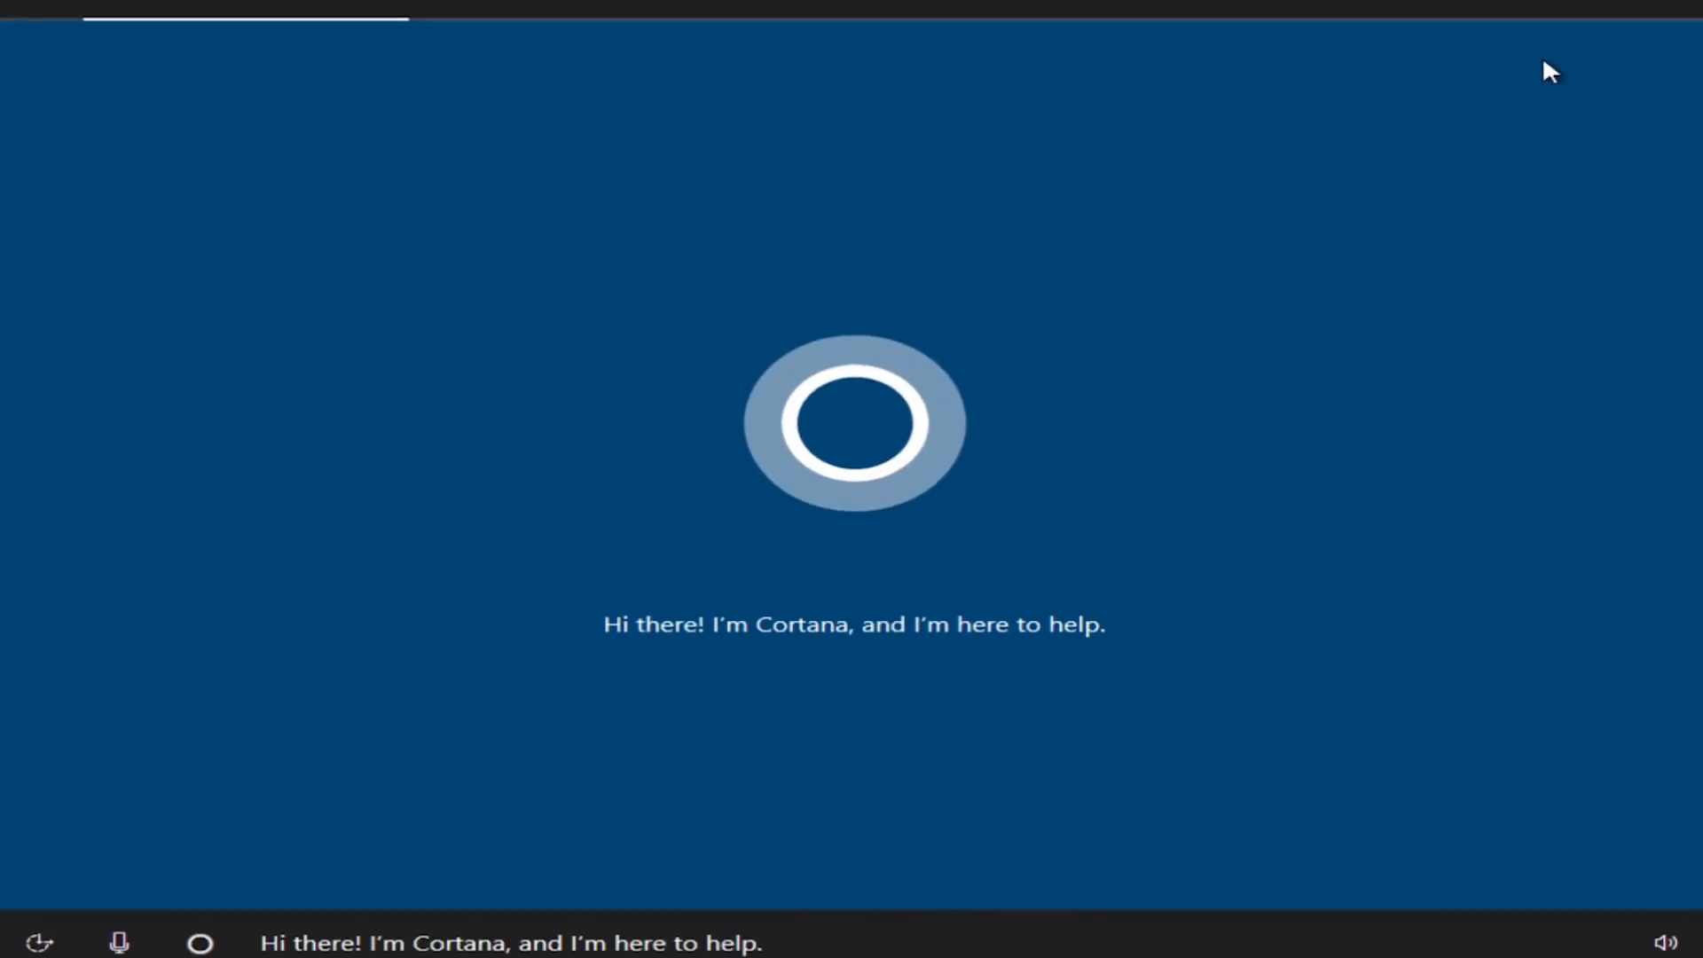
Mute Cortana, enter 'user' at sign-in, and create the offline account 'Home' without a password.
left_click(120, 942)
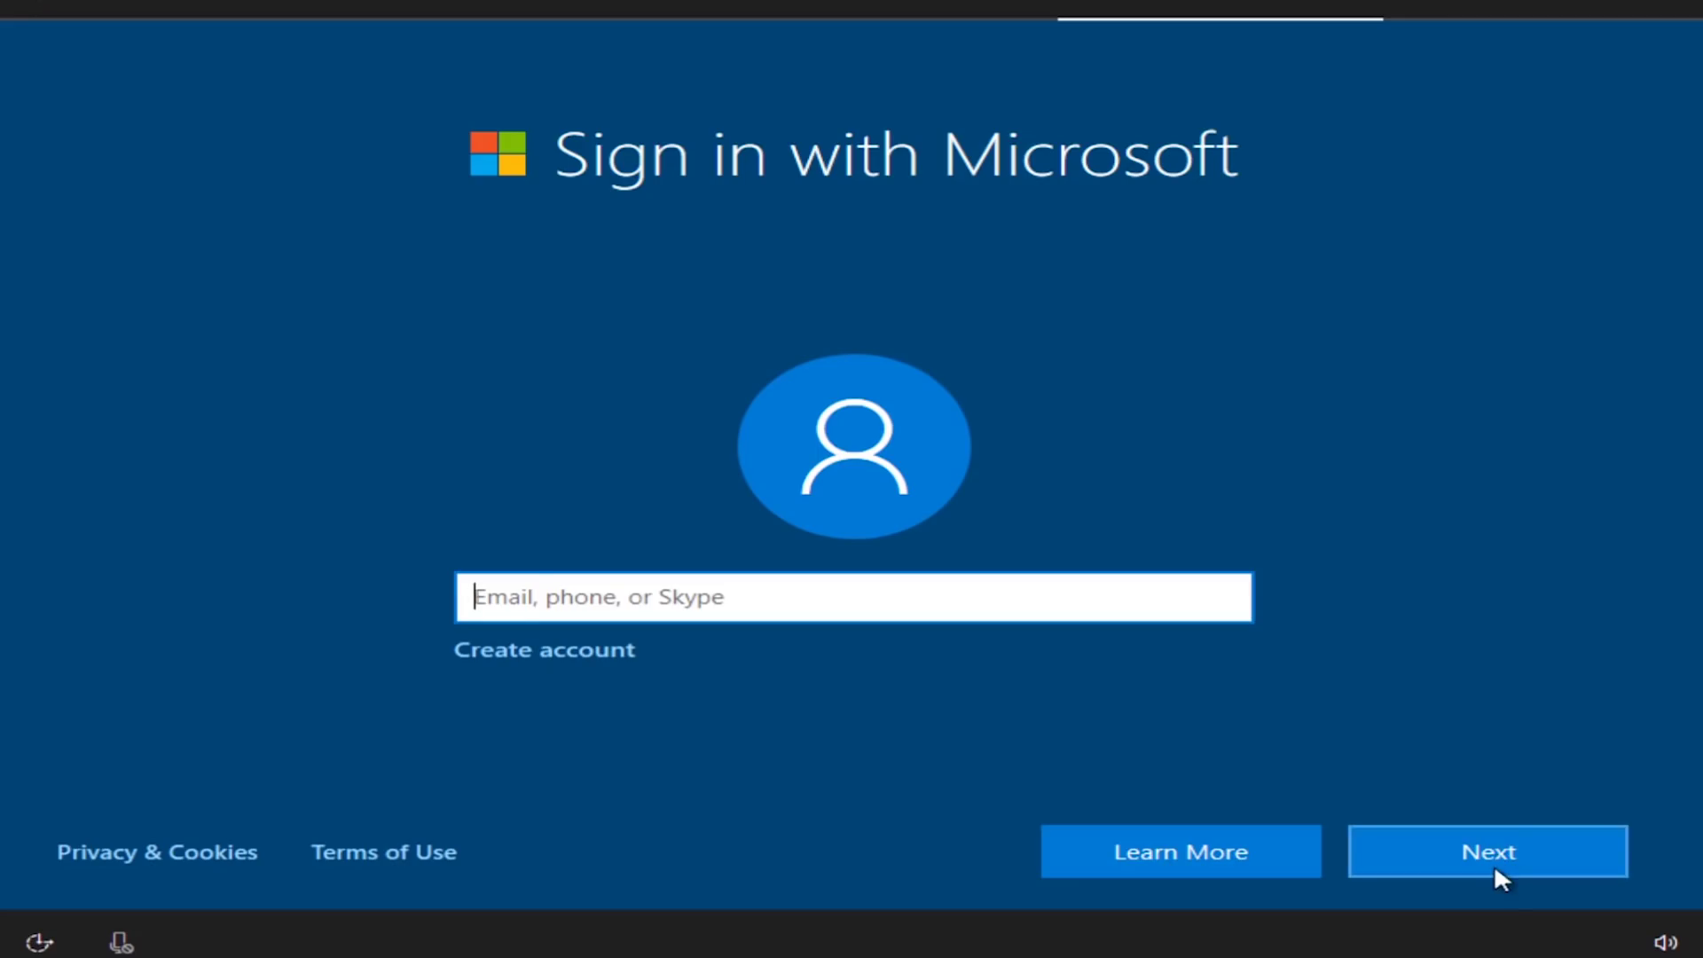
type("user")
key("Return")
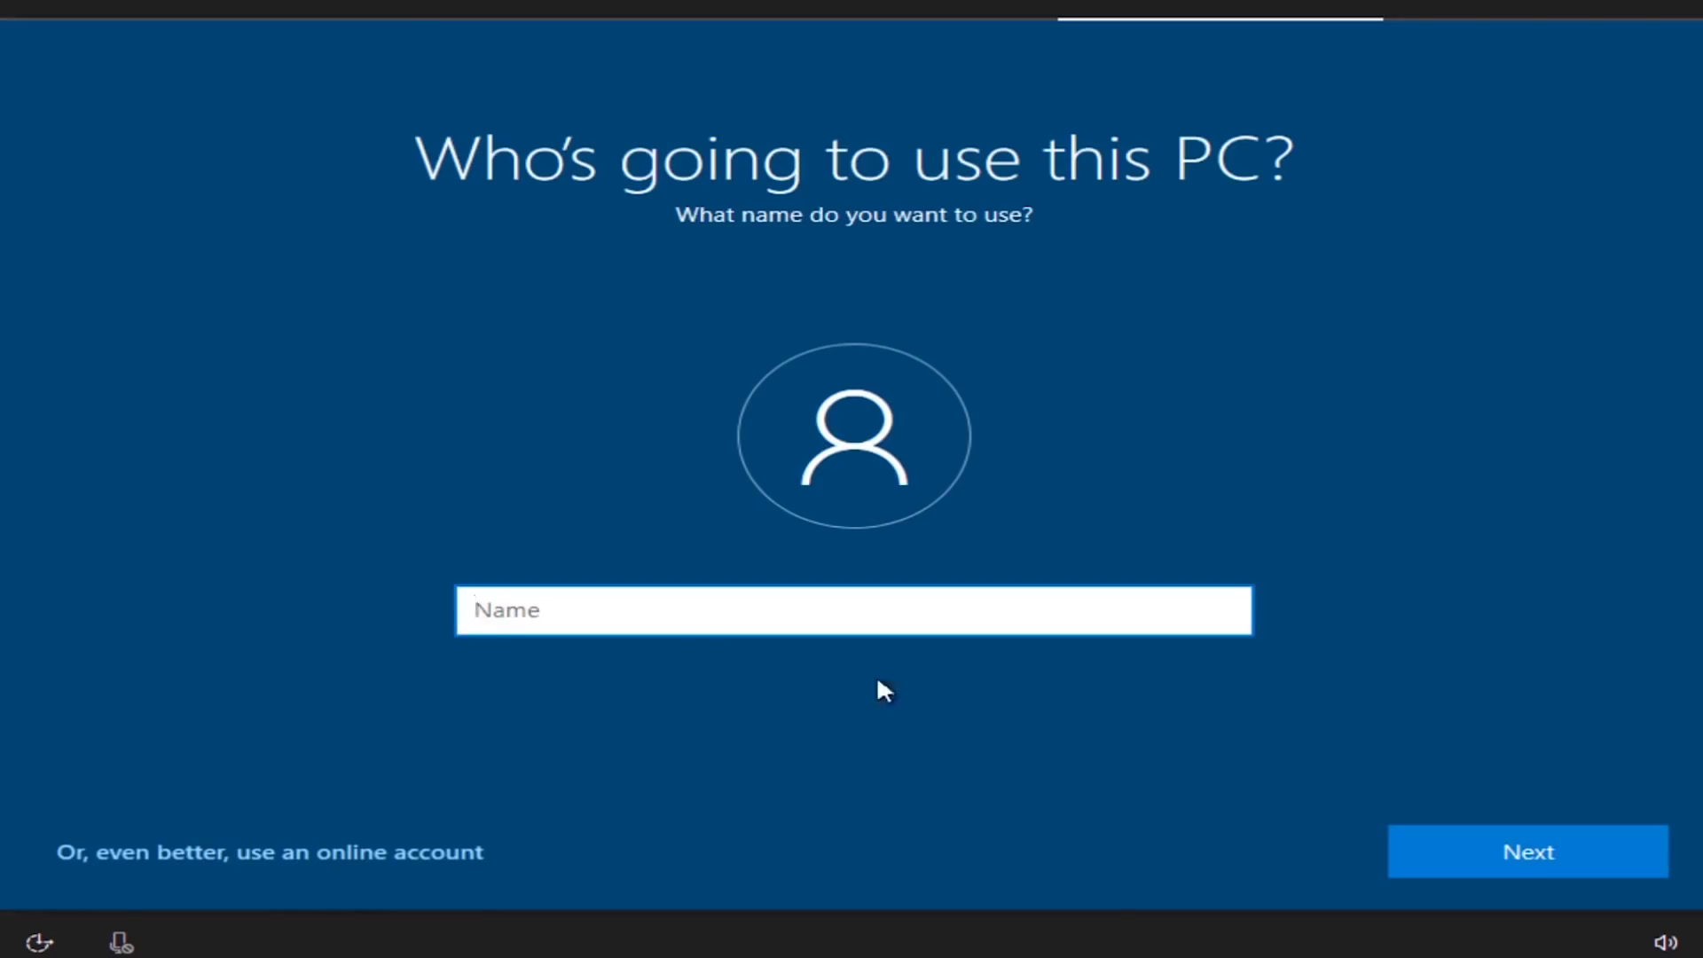
type("Home")
left_click(1410, 838)
left_click(1477, 847)
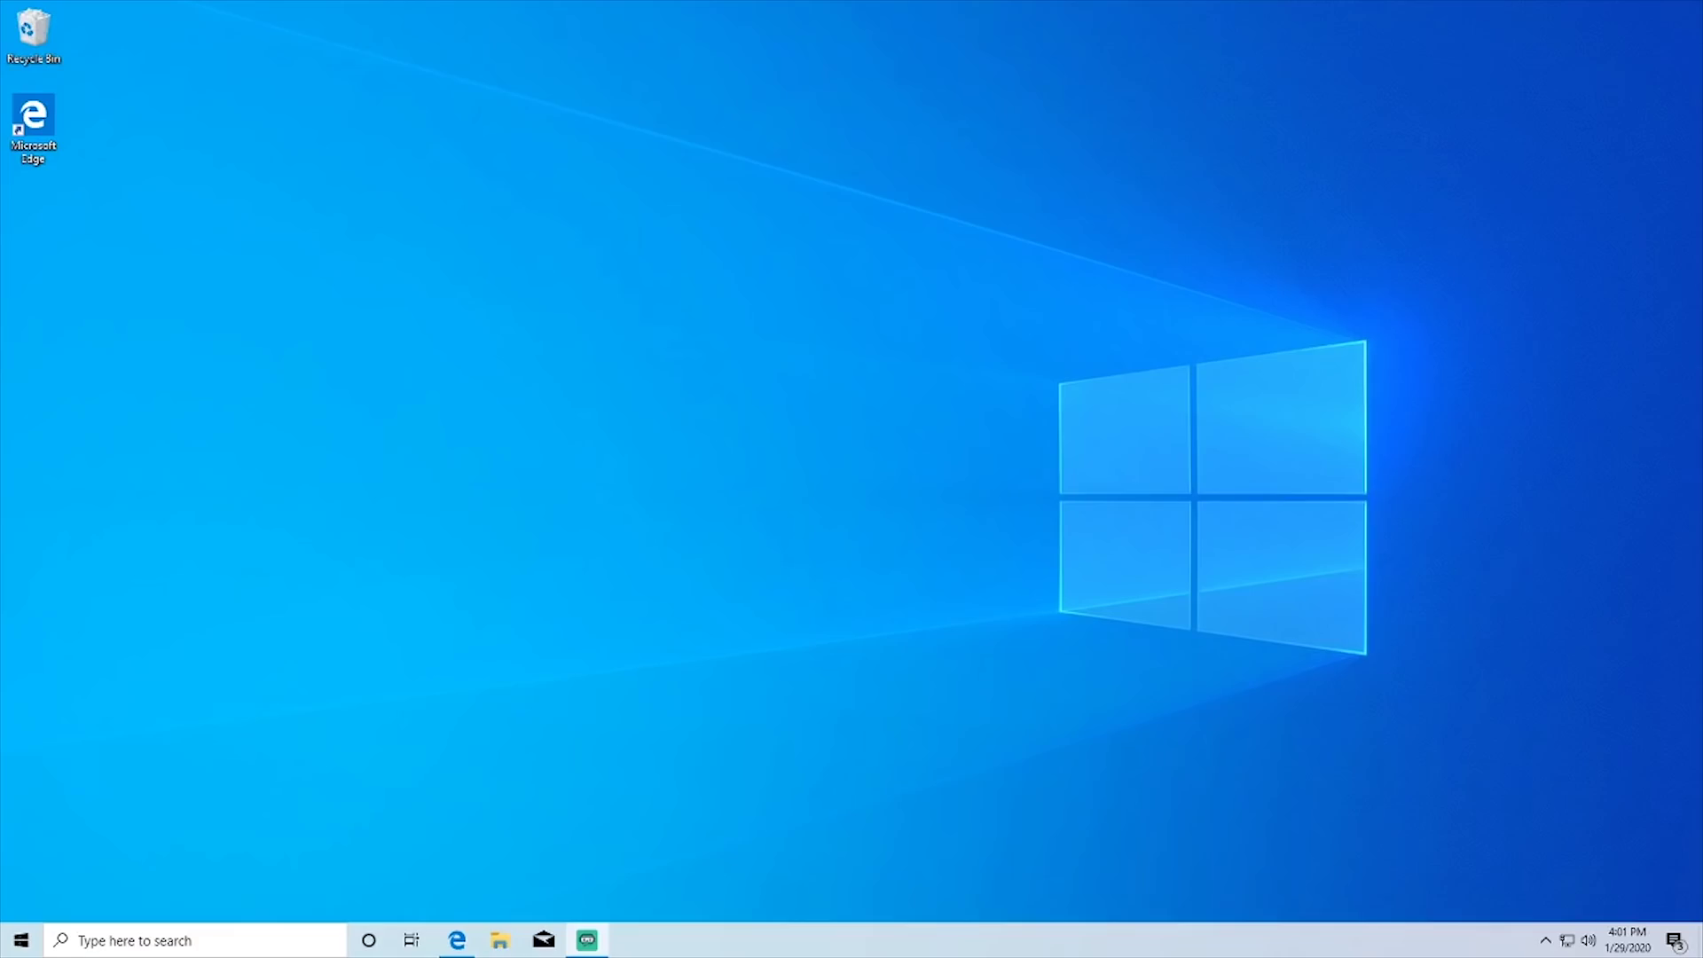
Search 'windows' to reach Update settings, then go to Activation and choose Change product key.
left_click(173, 940)
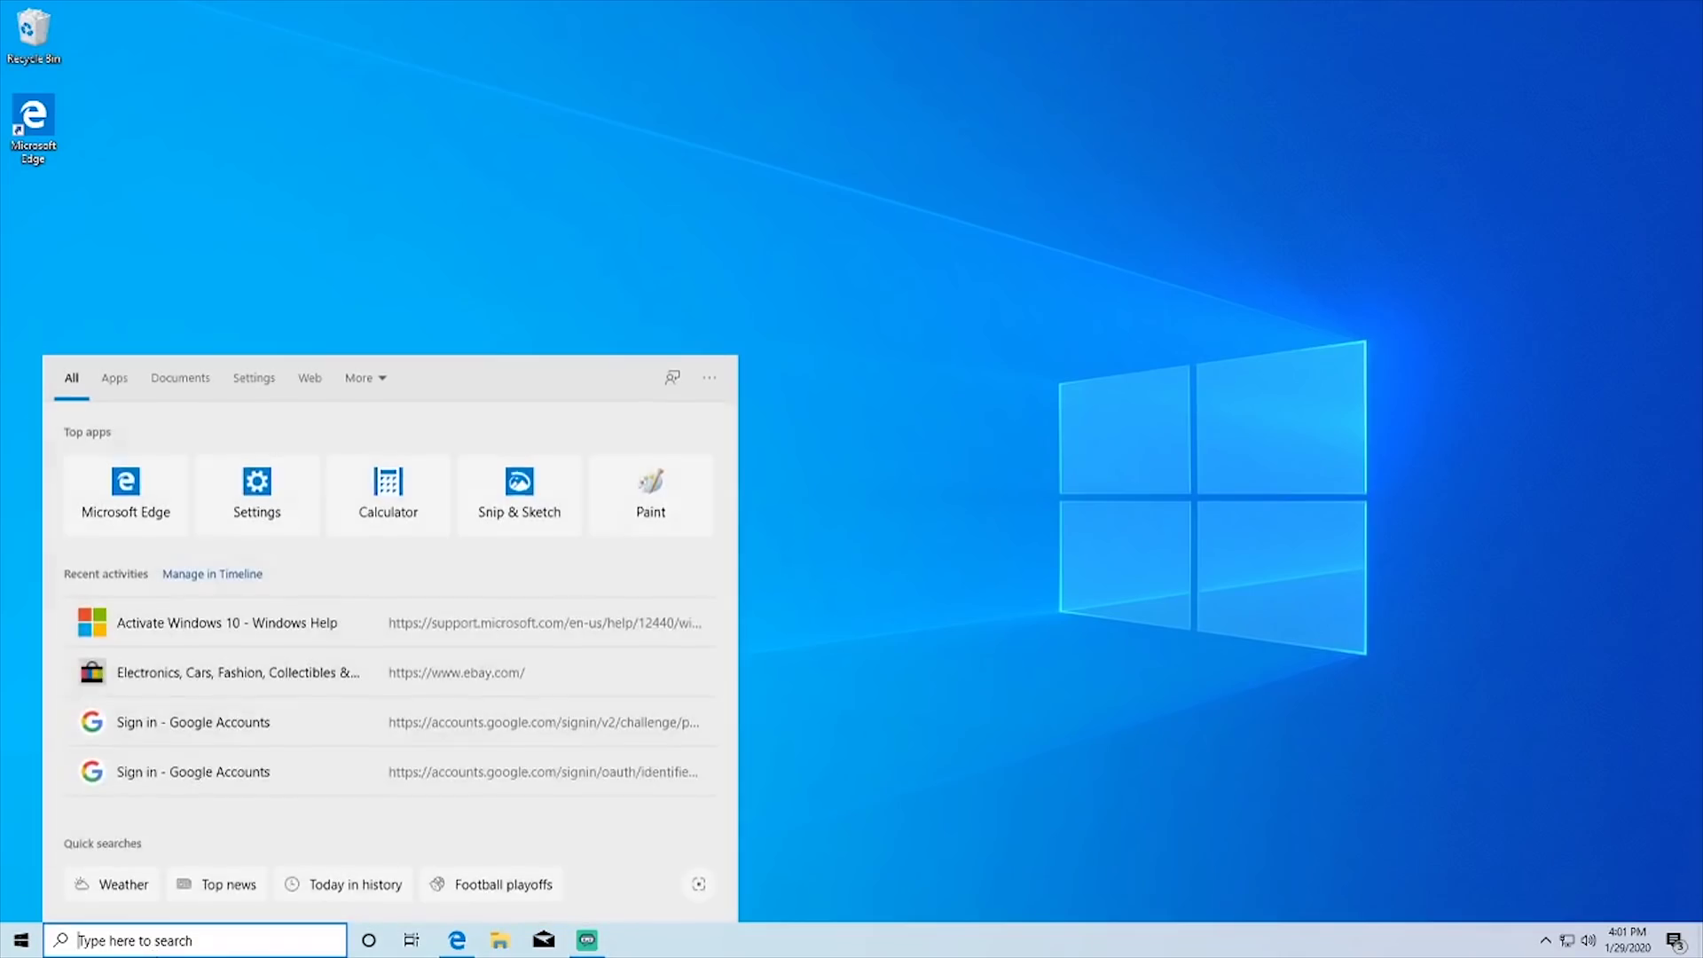
type("windows")
key("Return")
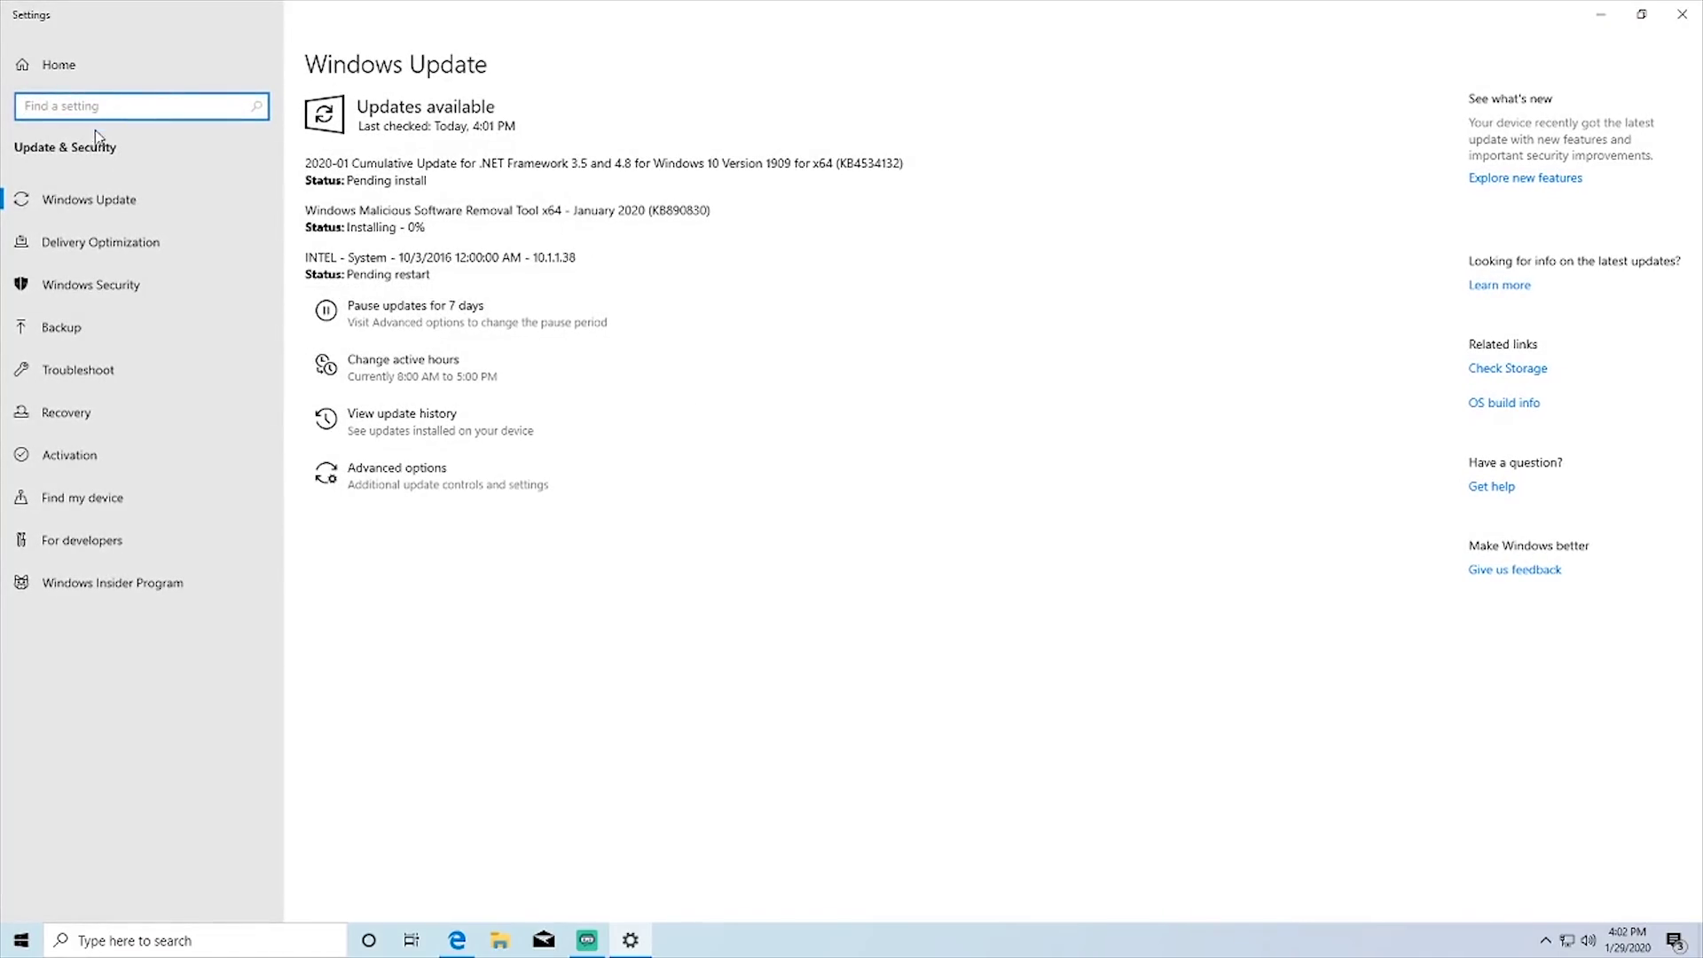
left_click(71, 459)
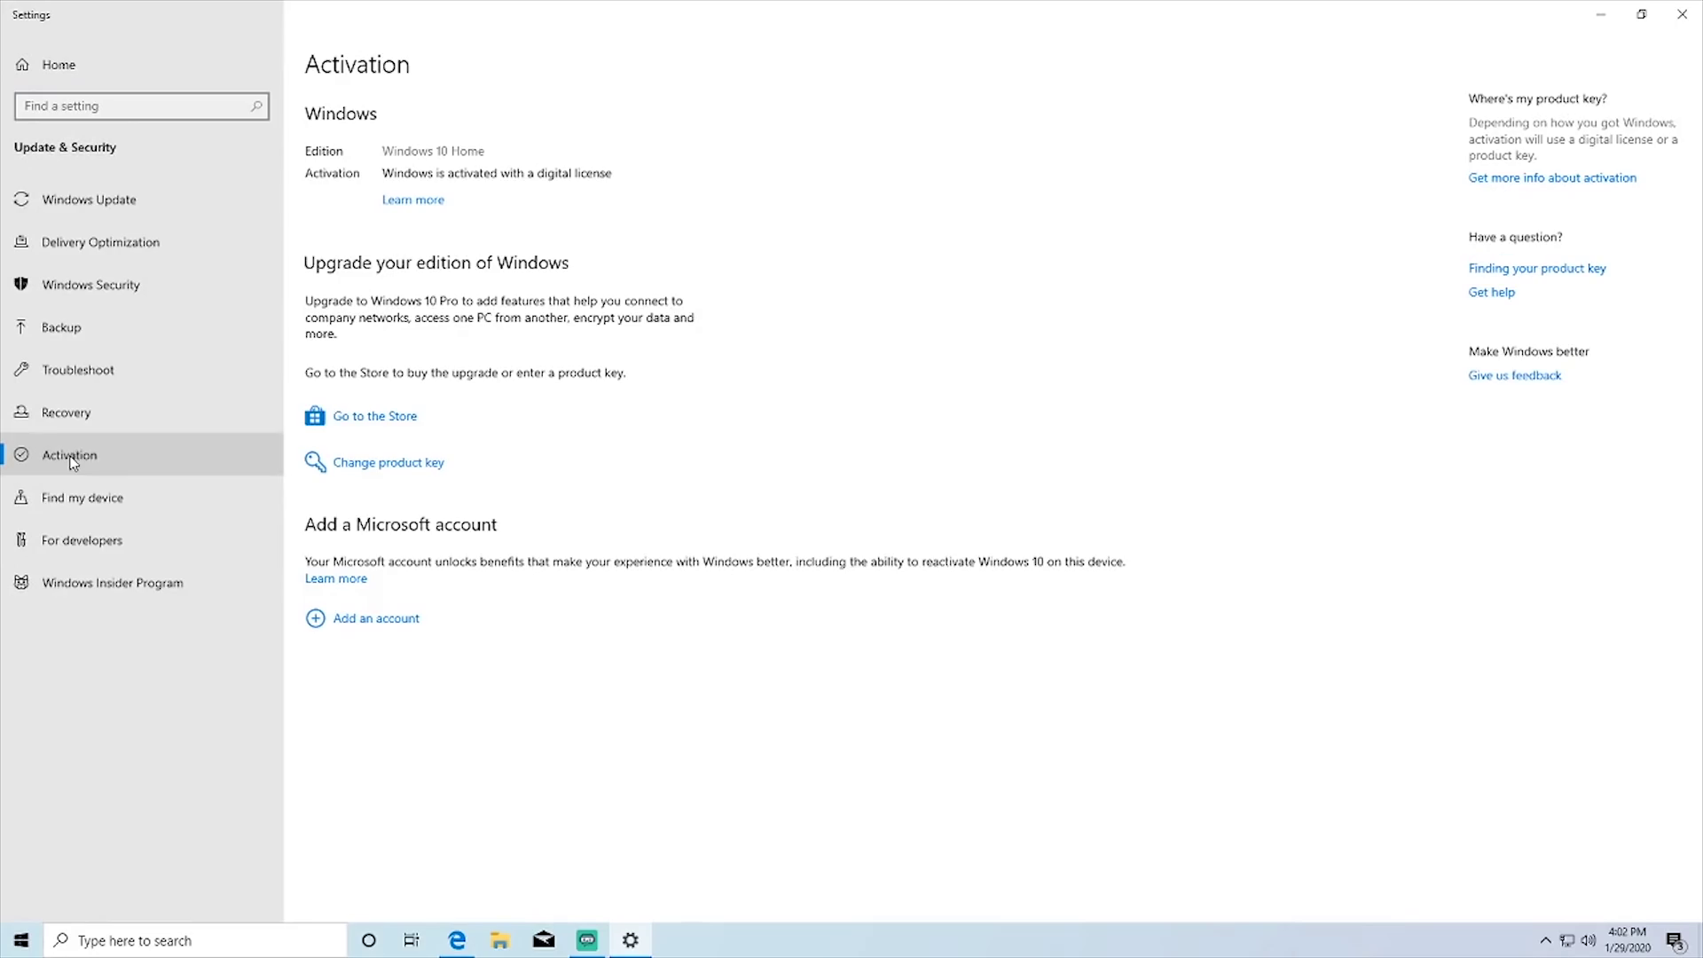
left_click(396, 464)
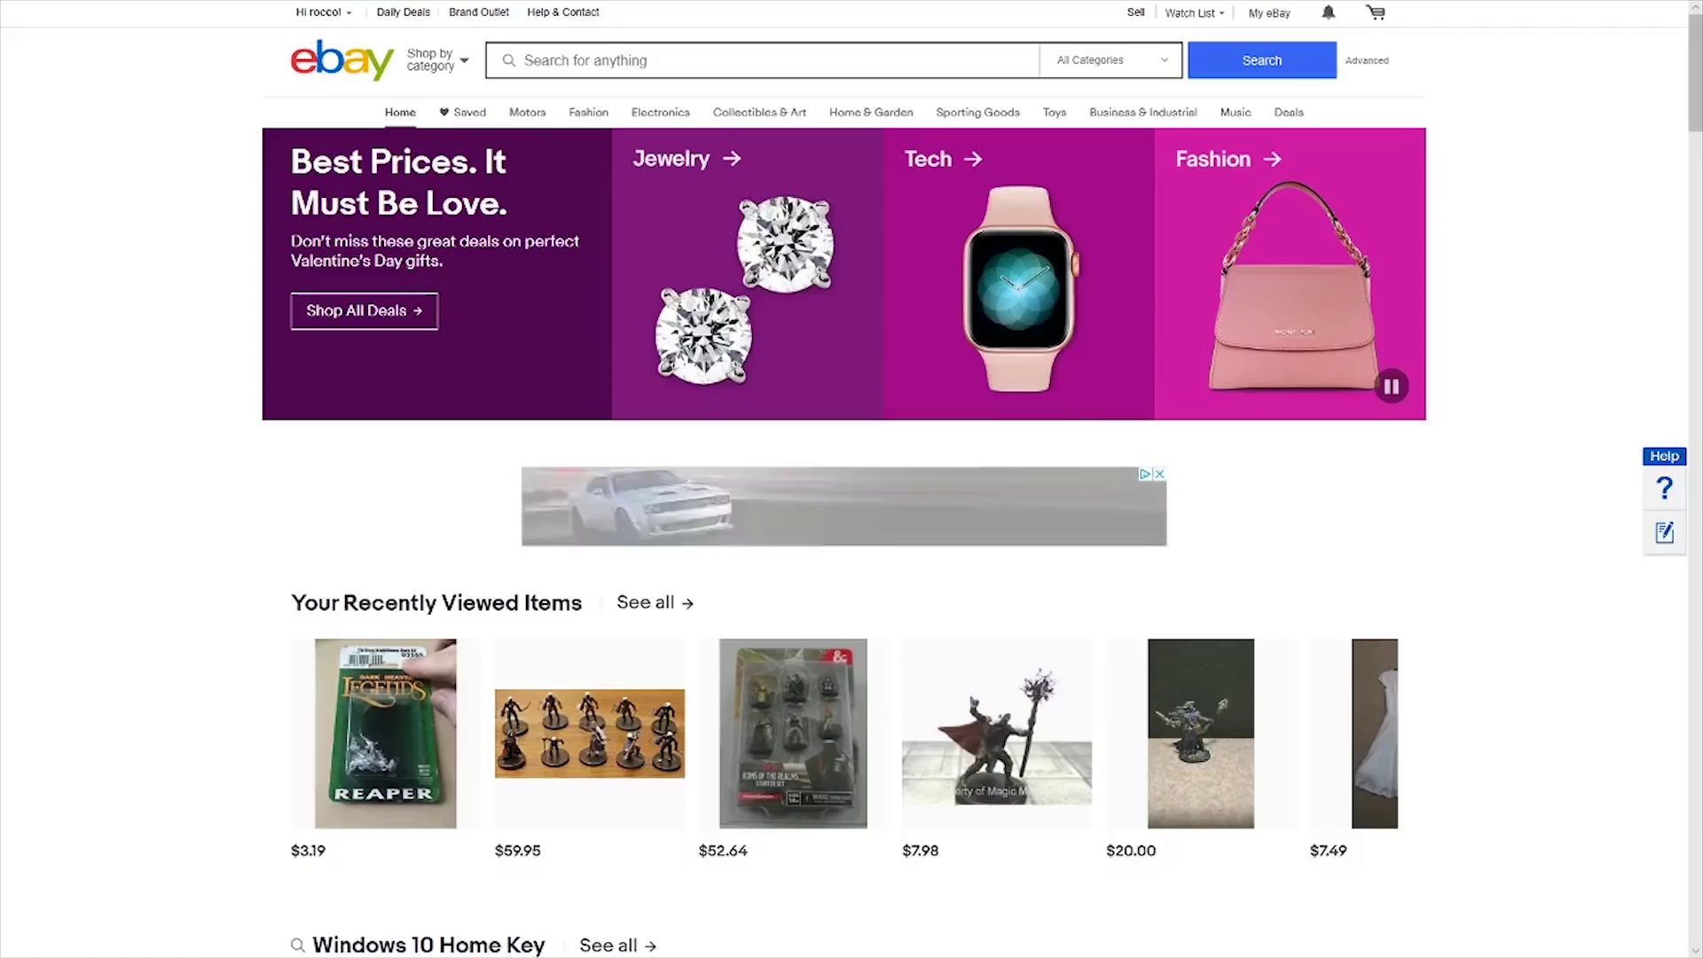
Search eBay for 'windows 10 home 64 bit activation key' and open the $6.90 listing.
left_click(570, 57)
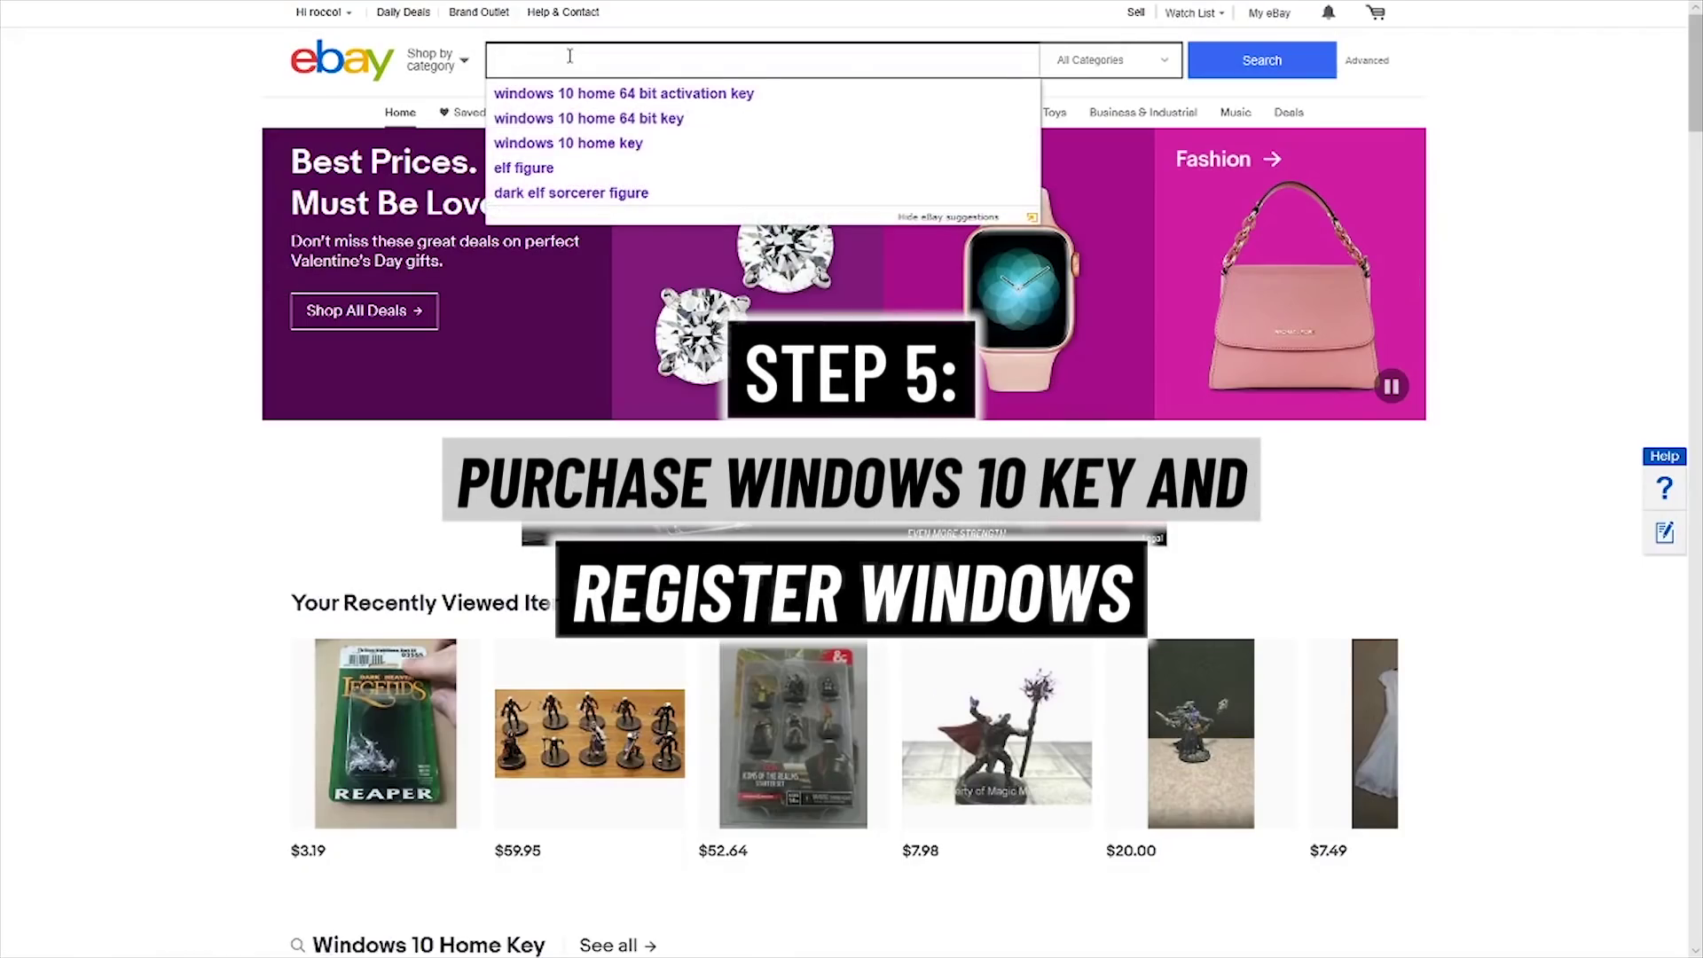
type("windows 10 home 64 bit activation key")
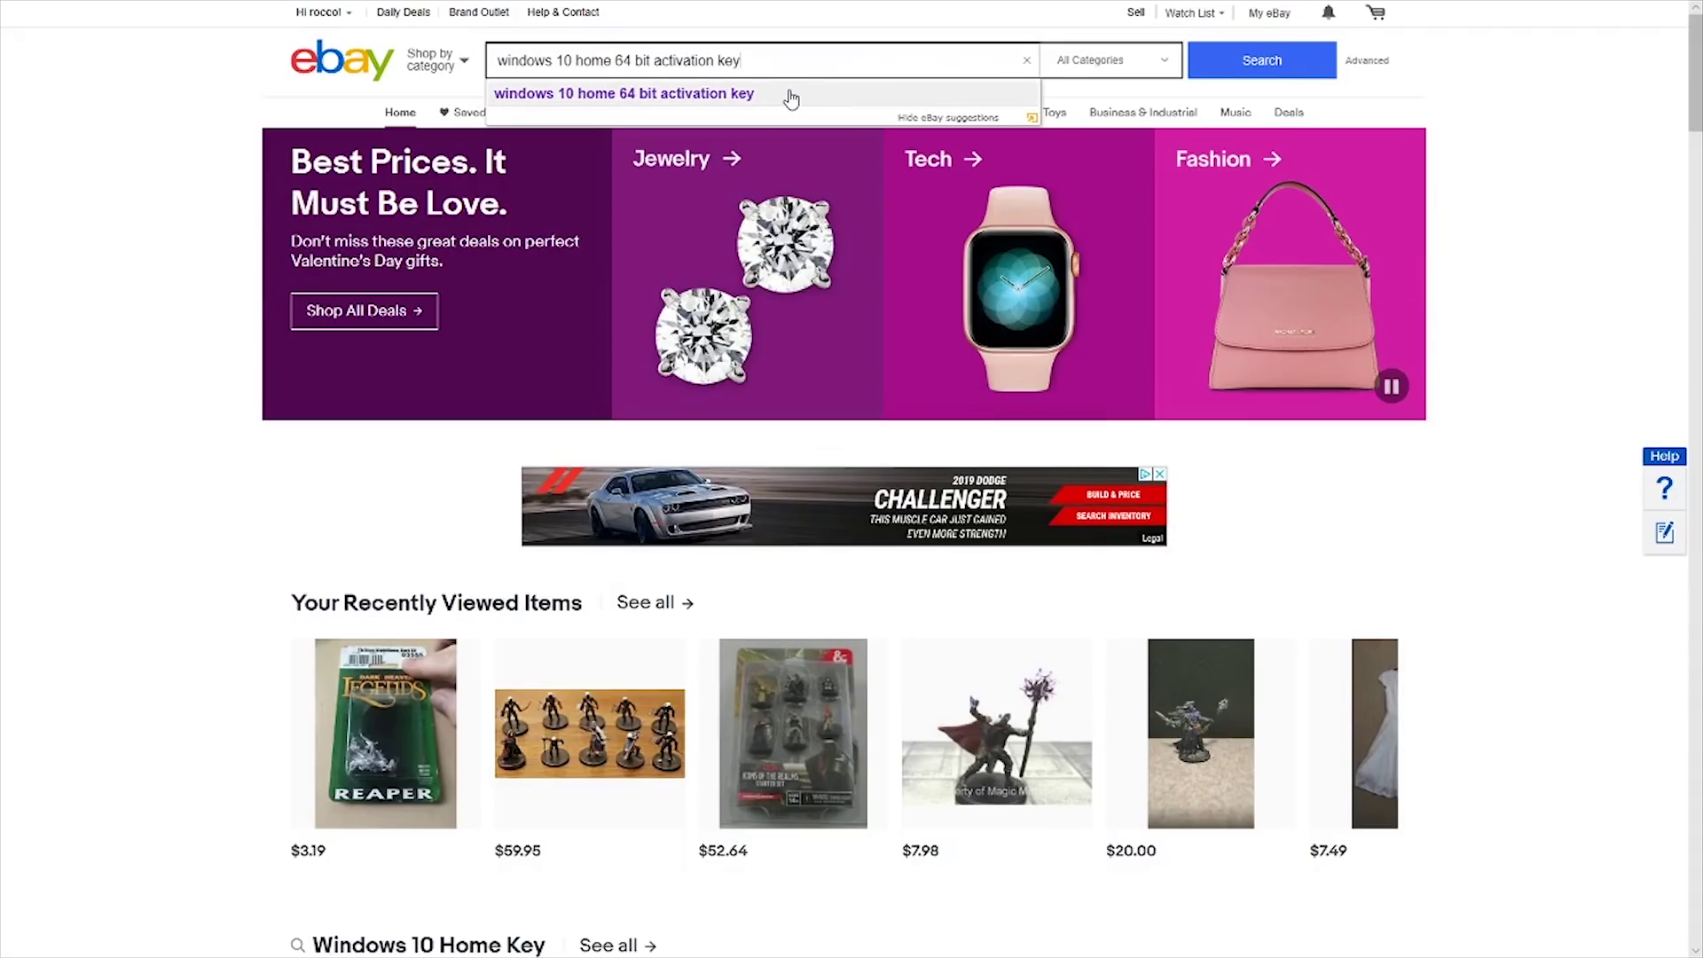
key("Return")
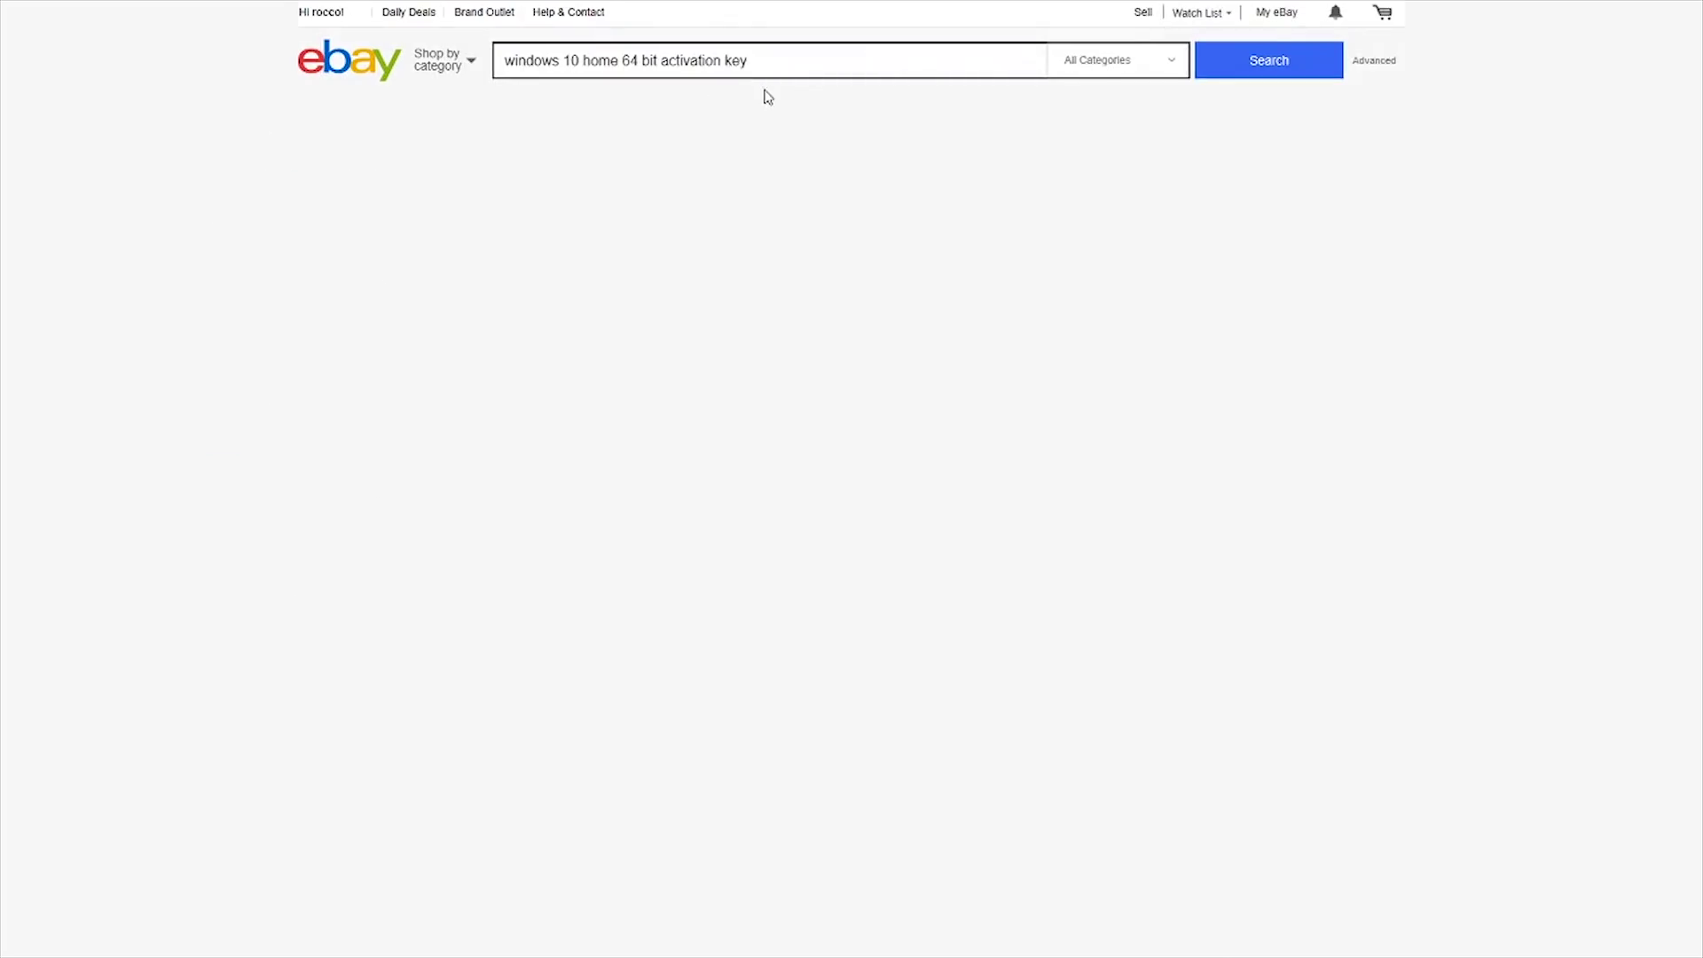
scroll(789, 529, "down", 8)
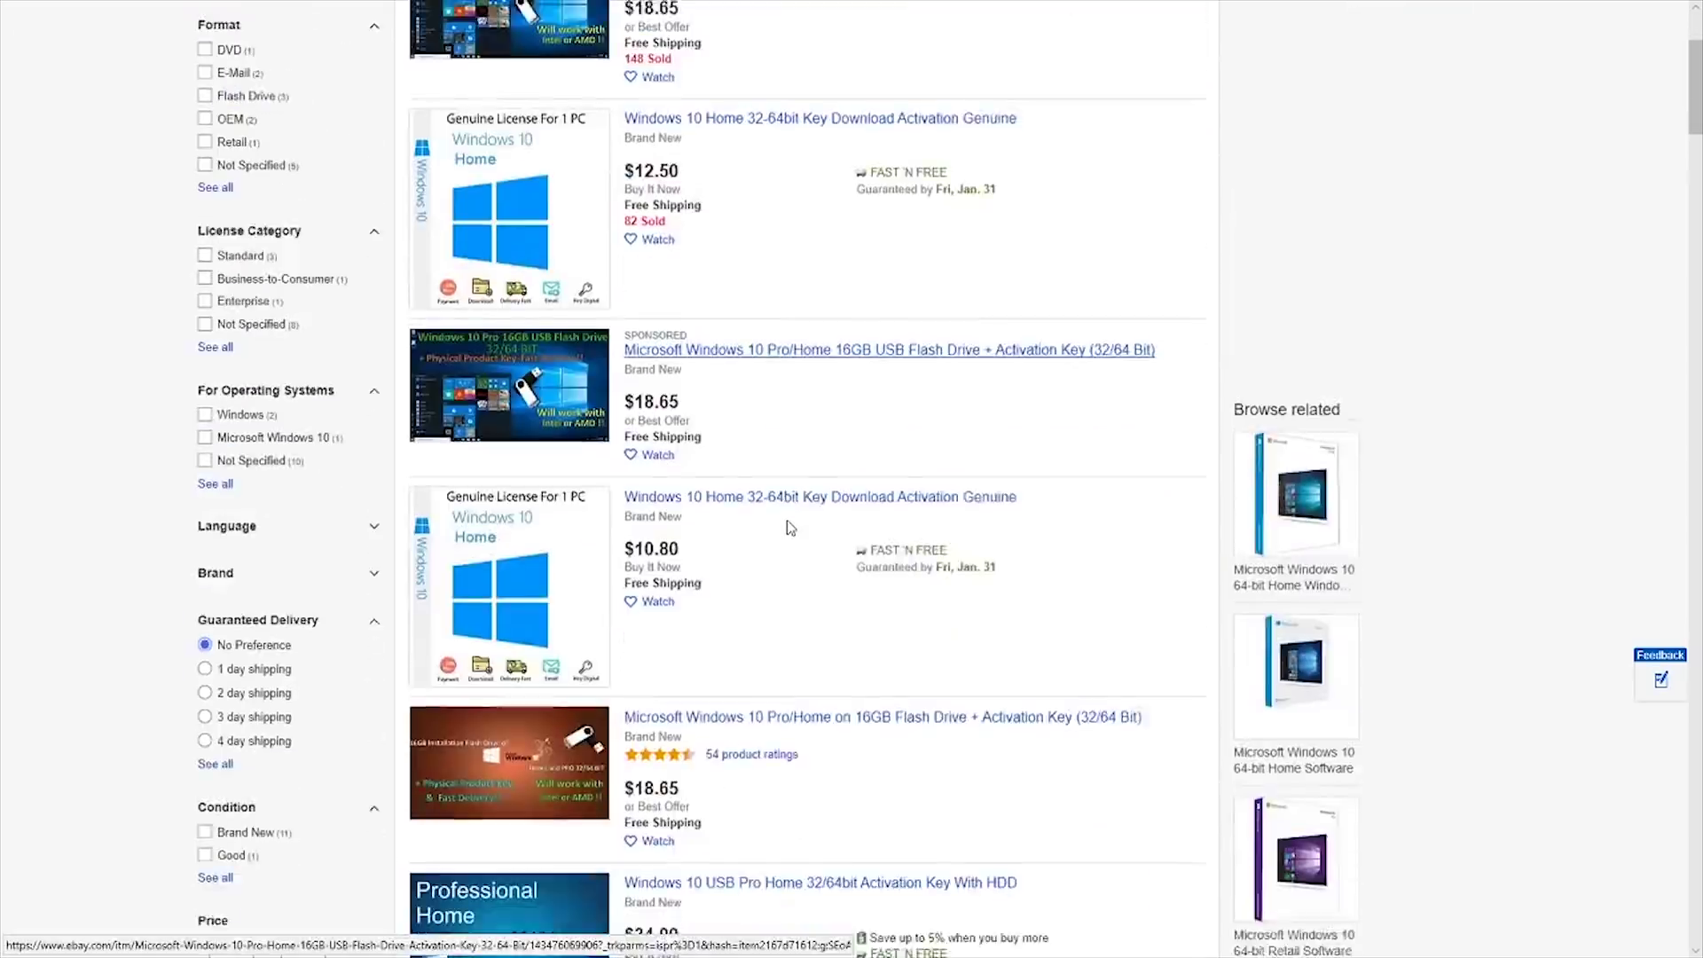
scroll(790, 518, "down", 5)
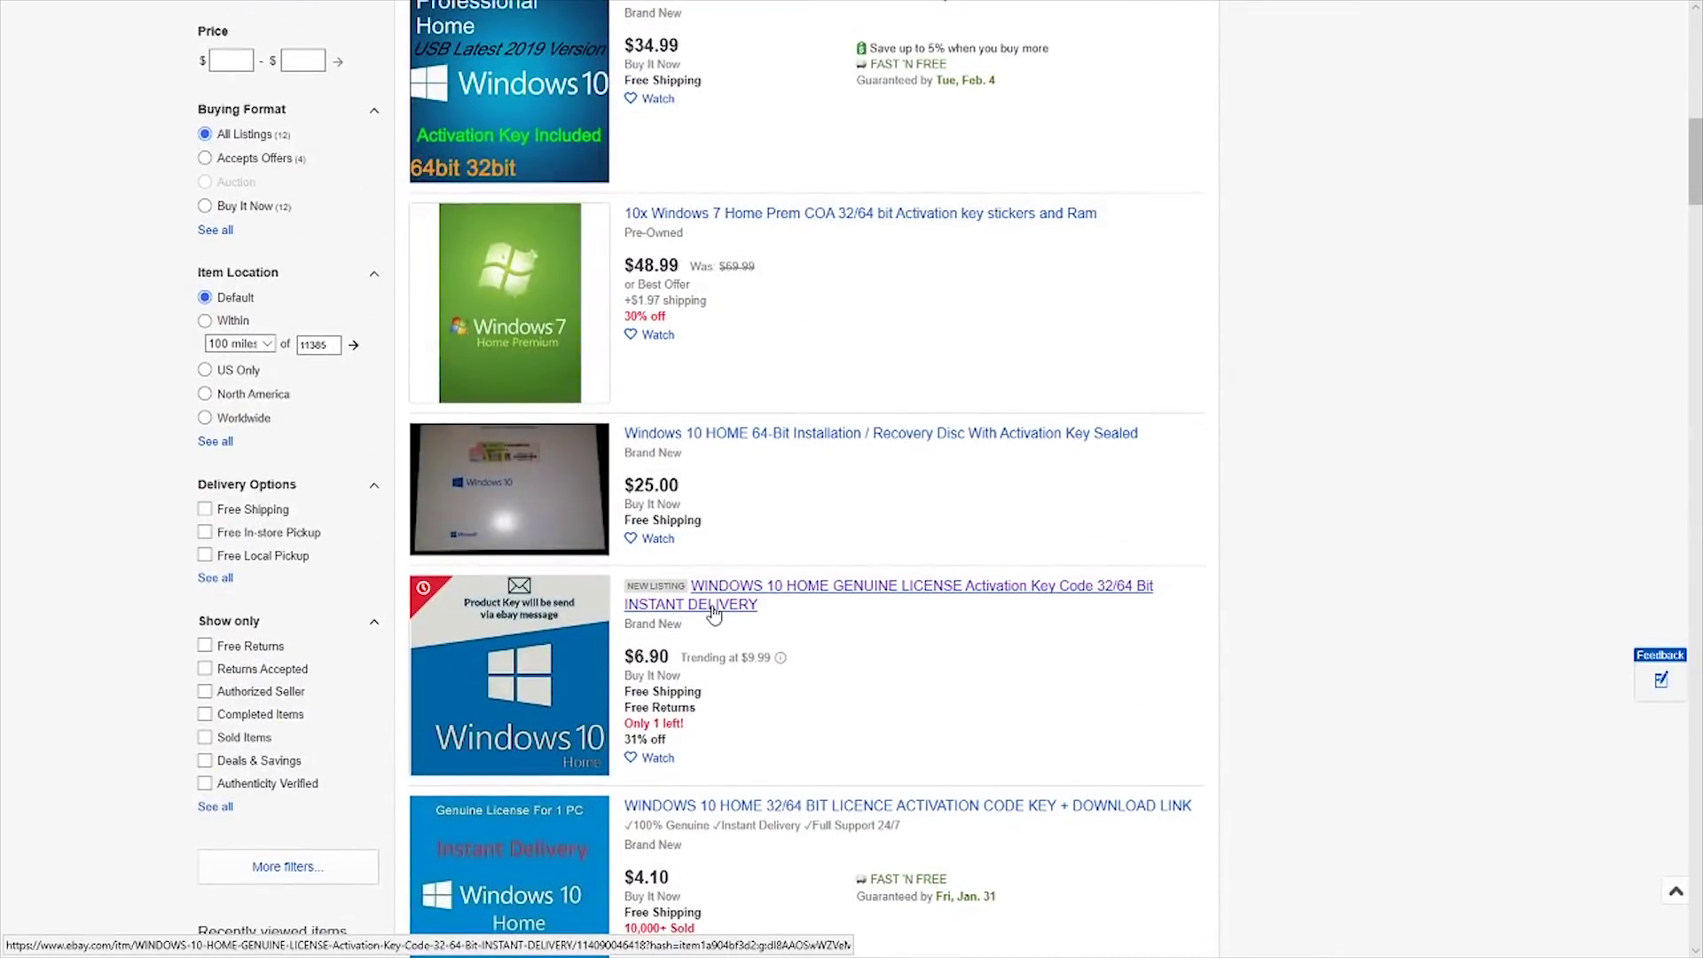
left_click(713, 606)
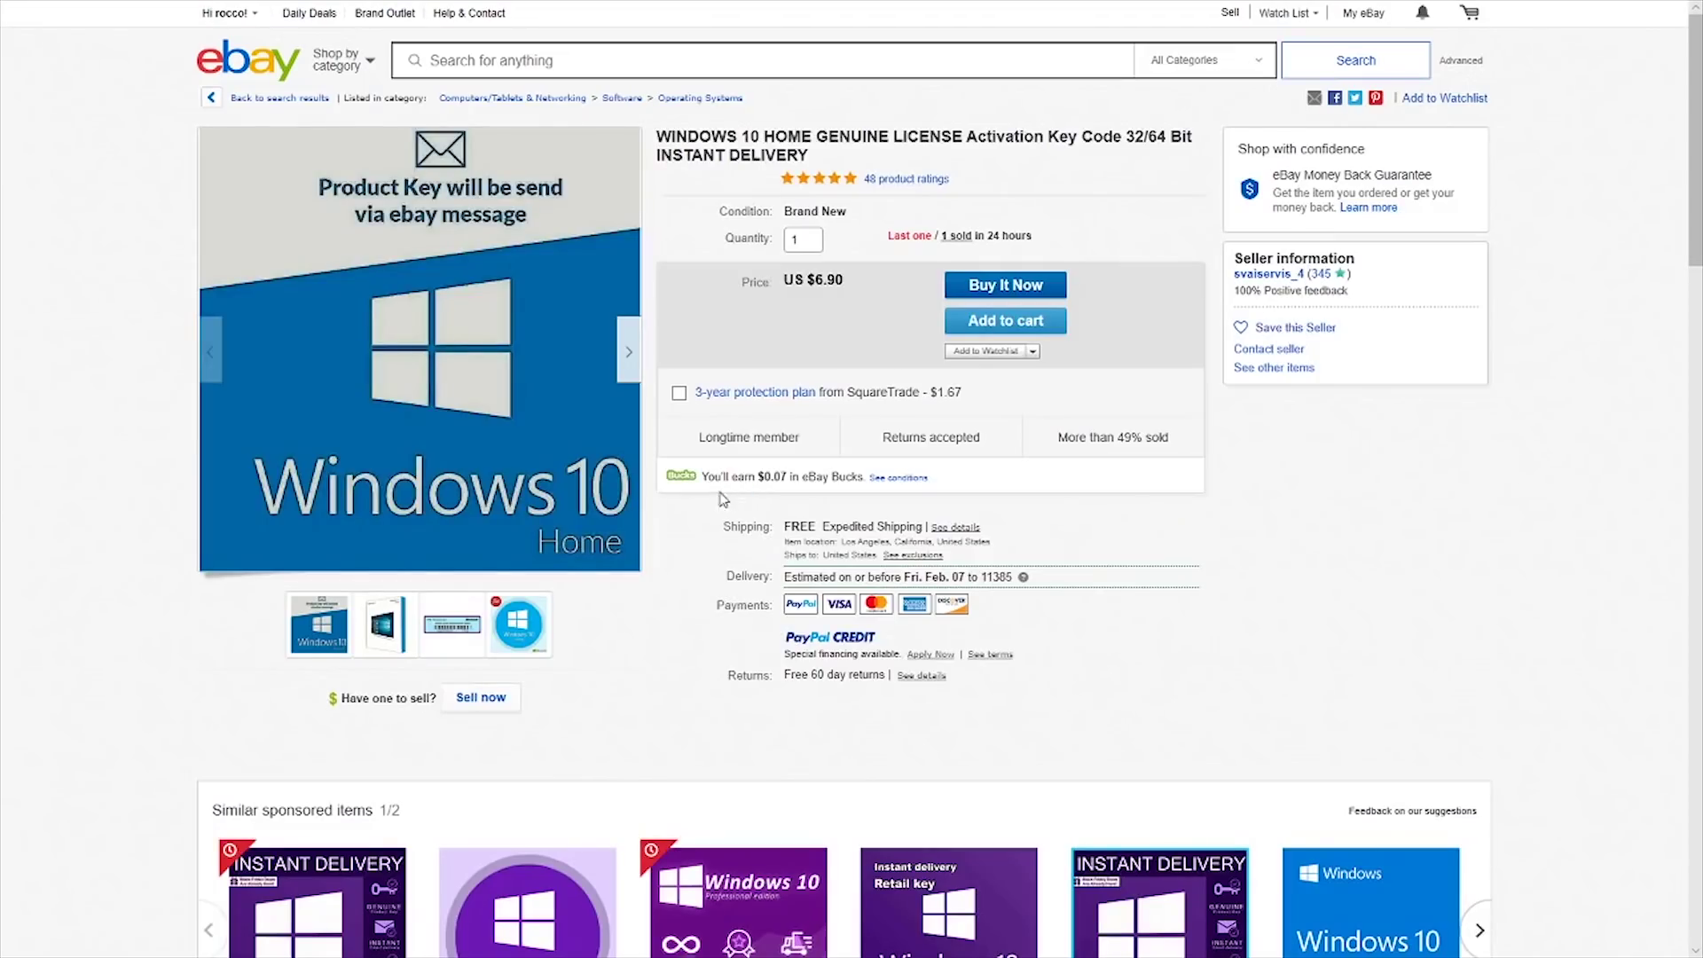
Buy the $6.90 license with Buy It Now, declining the protection plan.
left_click(978, 295)
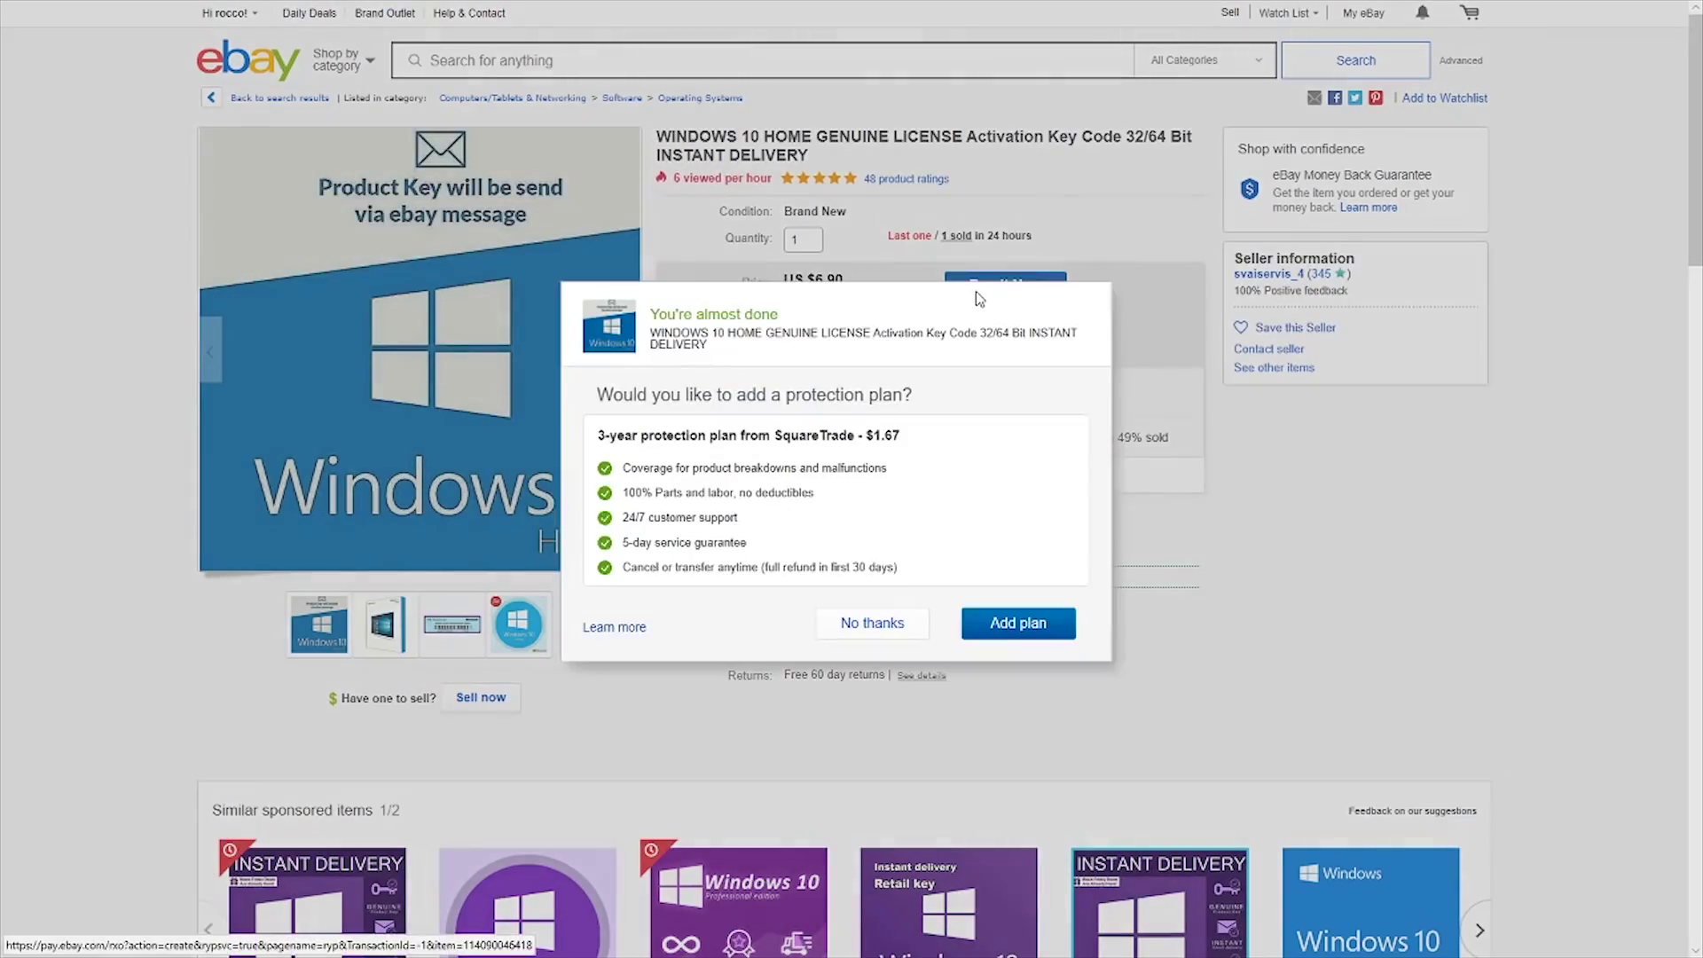
left_click(894, 628)
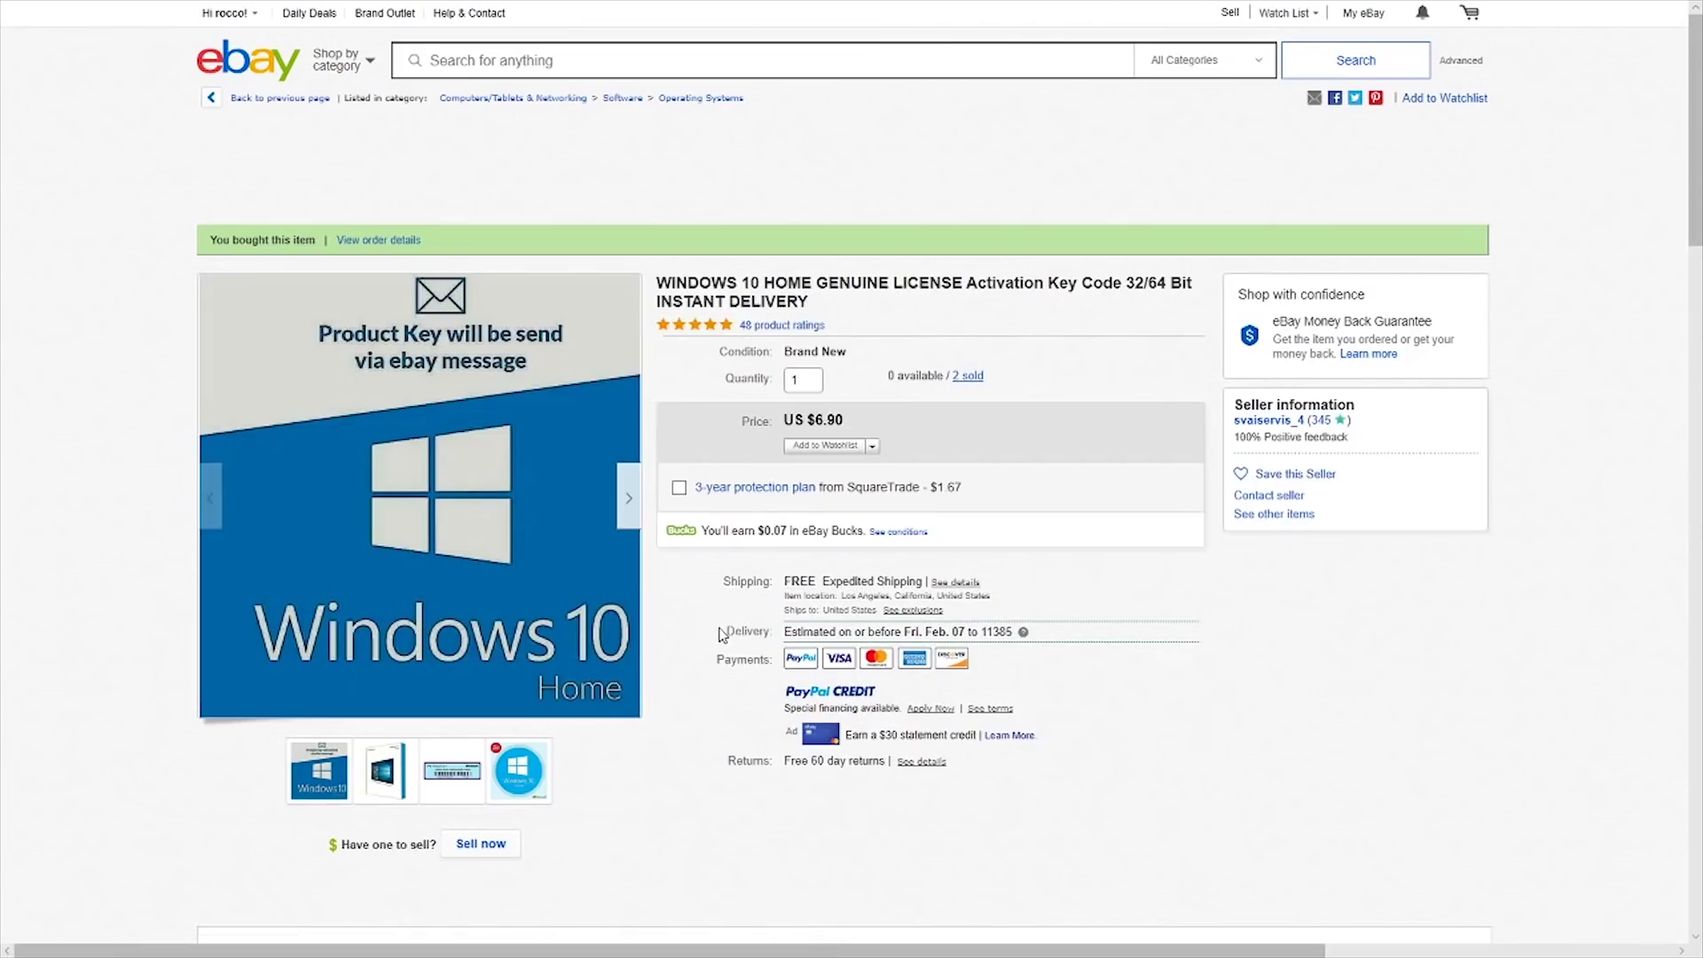
Select the product key in the seller's message and copy it.
scroll(710, 652, "down", 15)
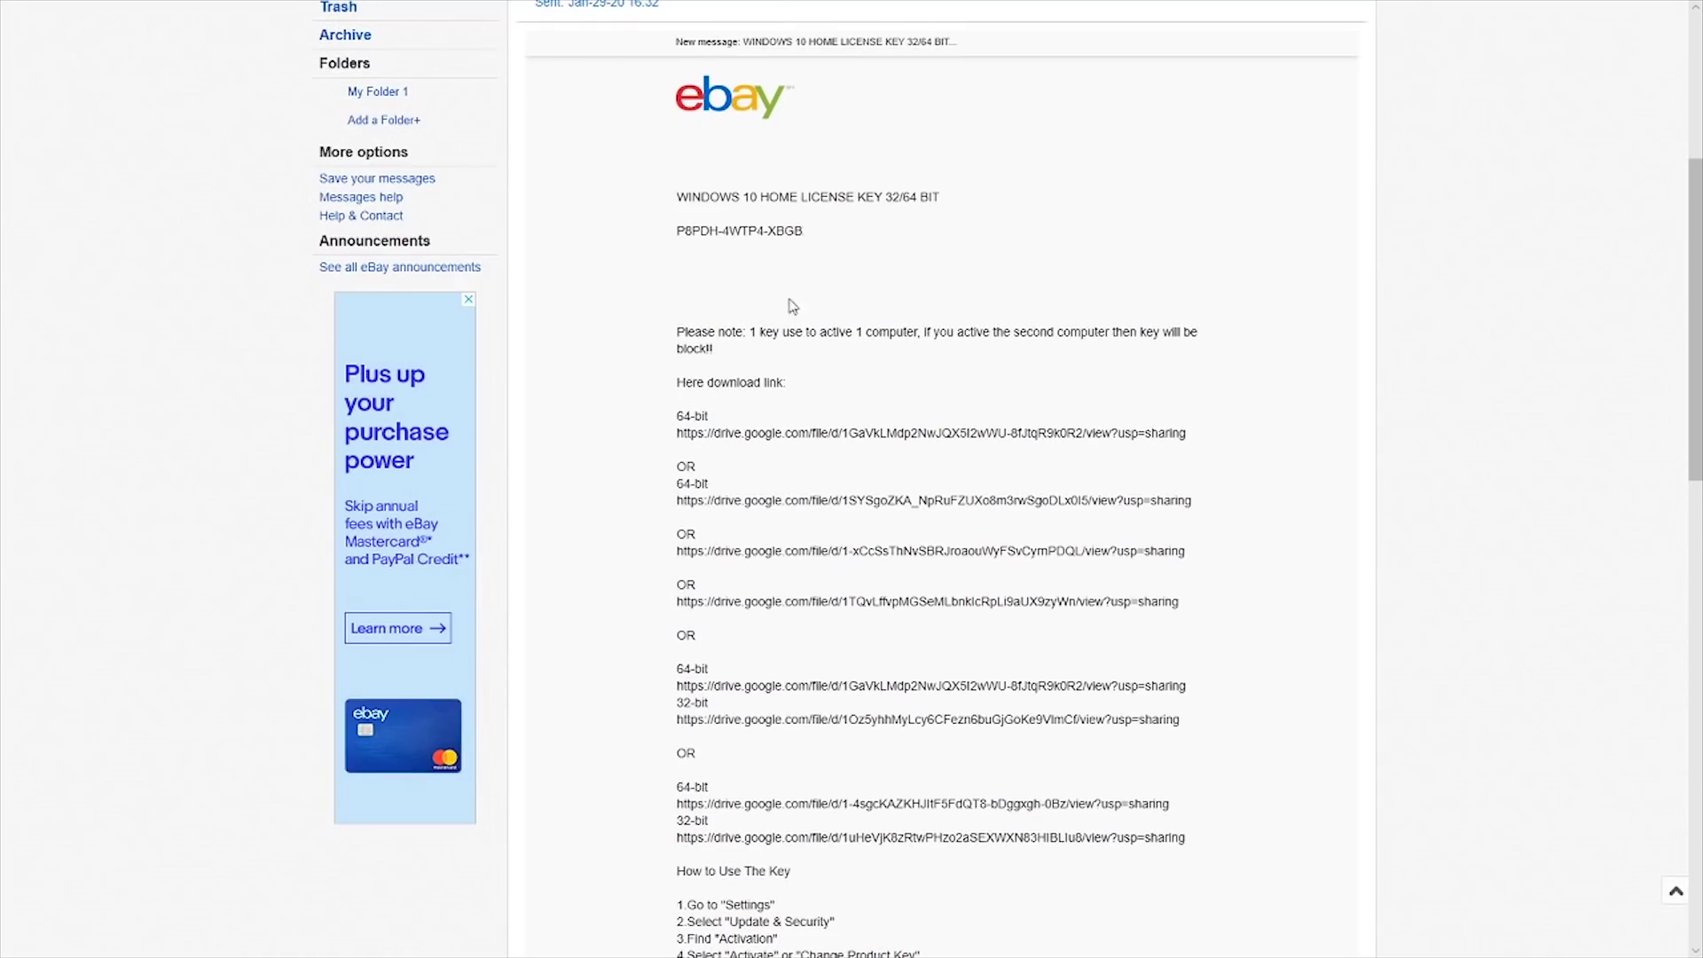
left_click_drag(804, 231, 680, 229)
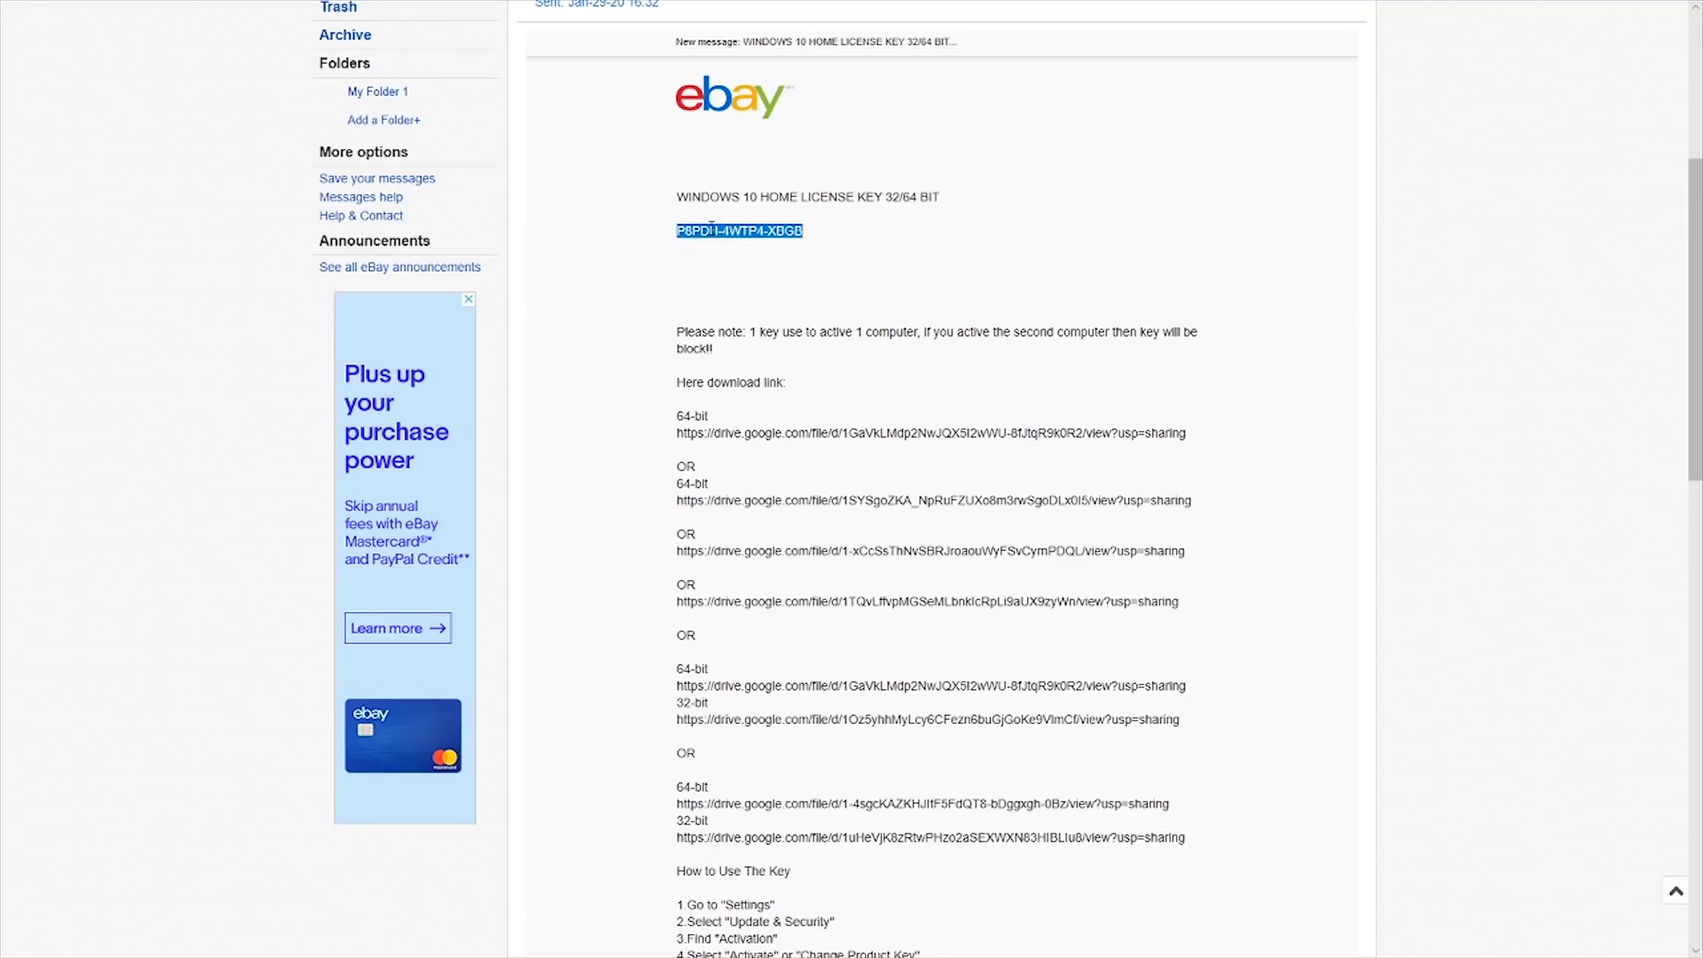
right_click(712, 228)
left_click(729, 243)
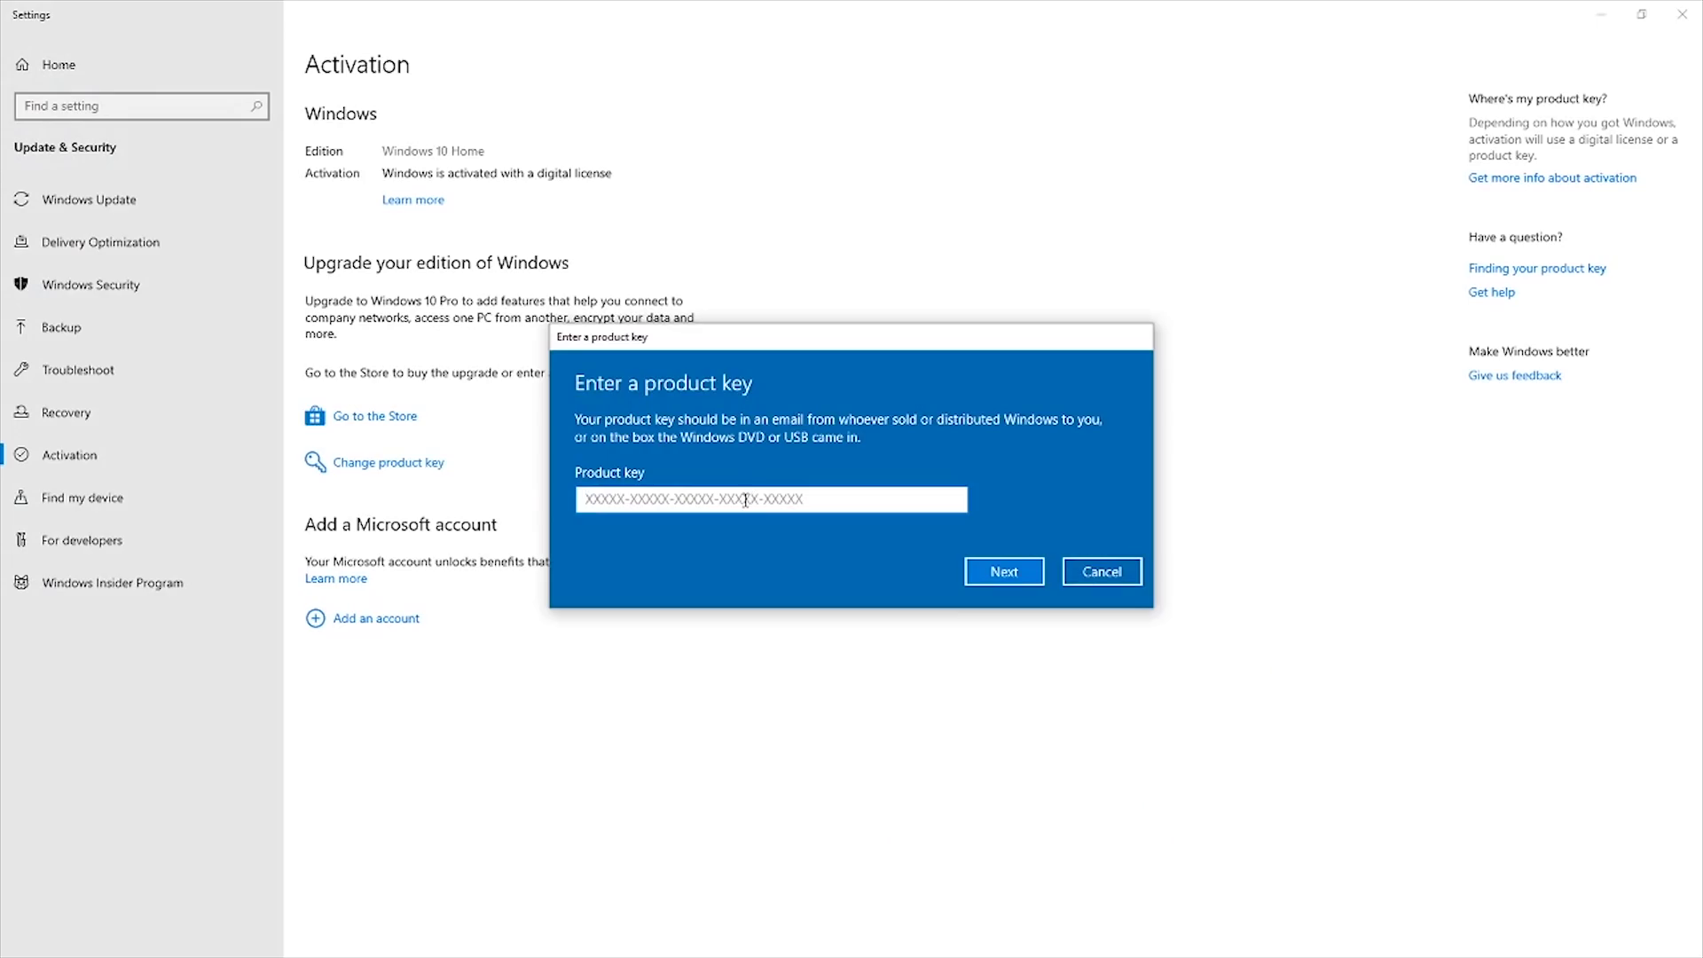
Paste the copied product key into the Product key field and submit it.
key("ctrl+v")
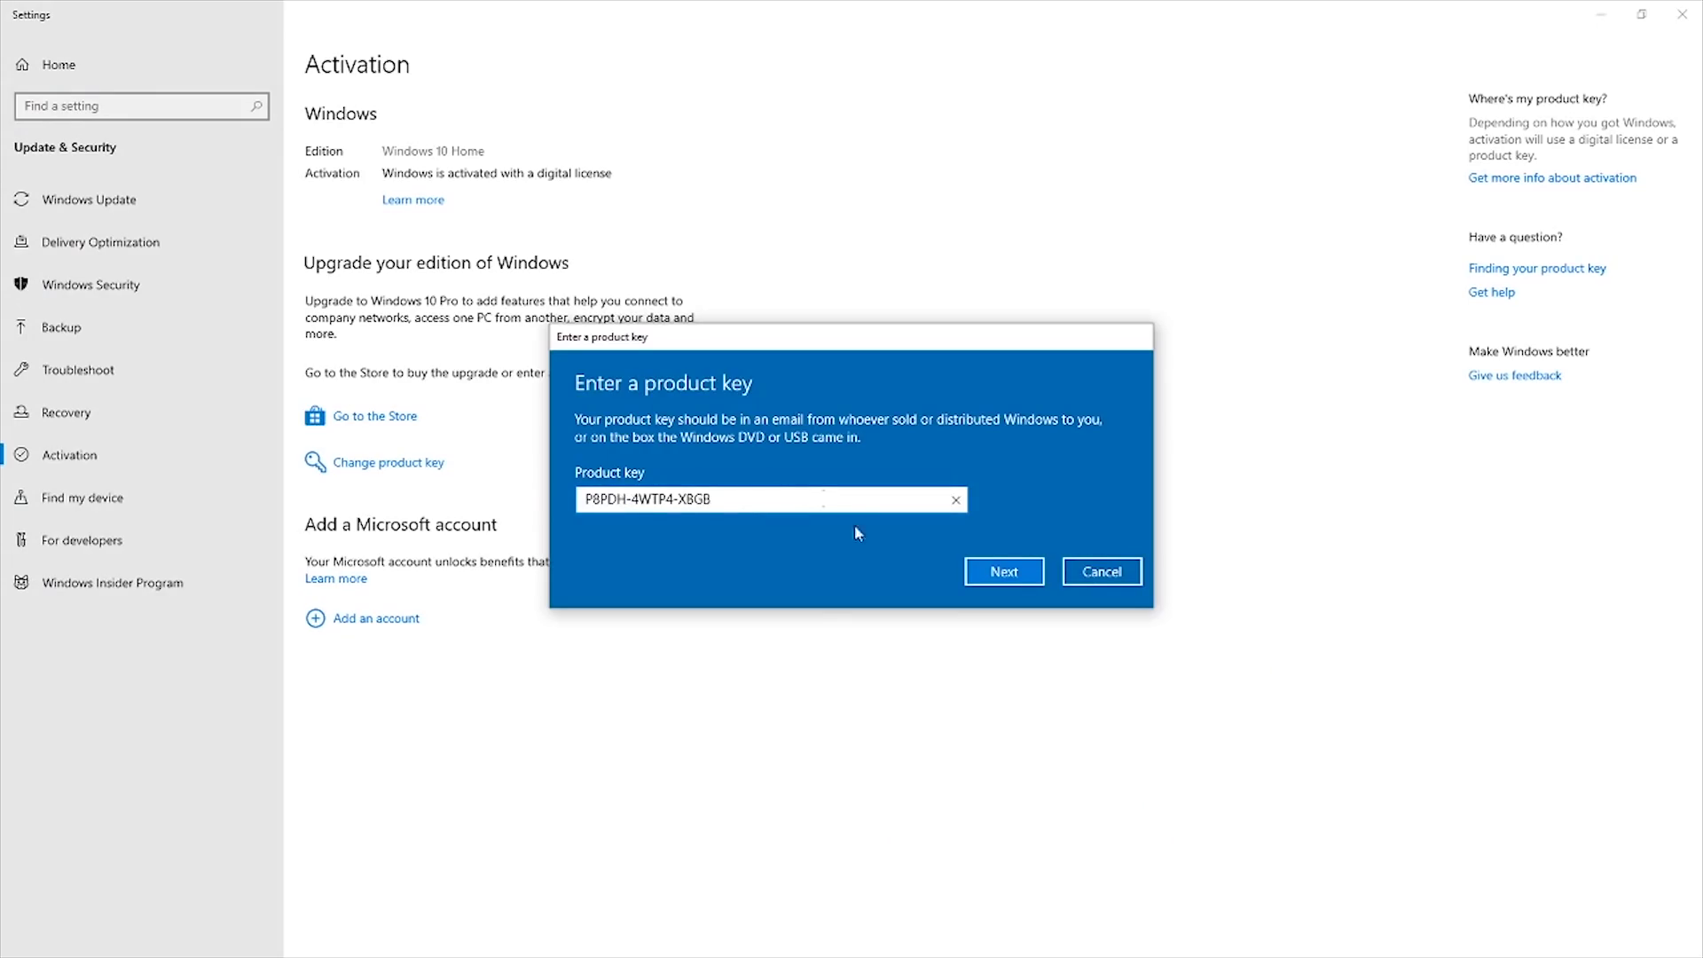
left_click(1012, 574)
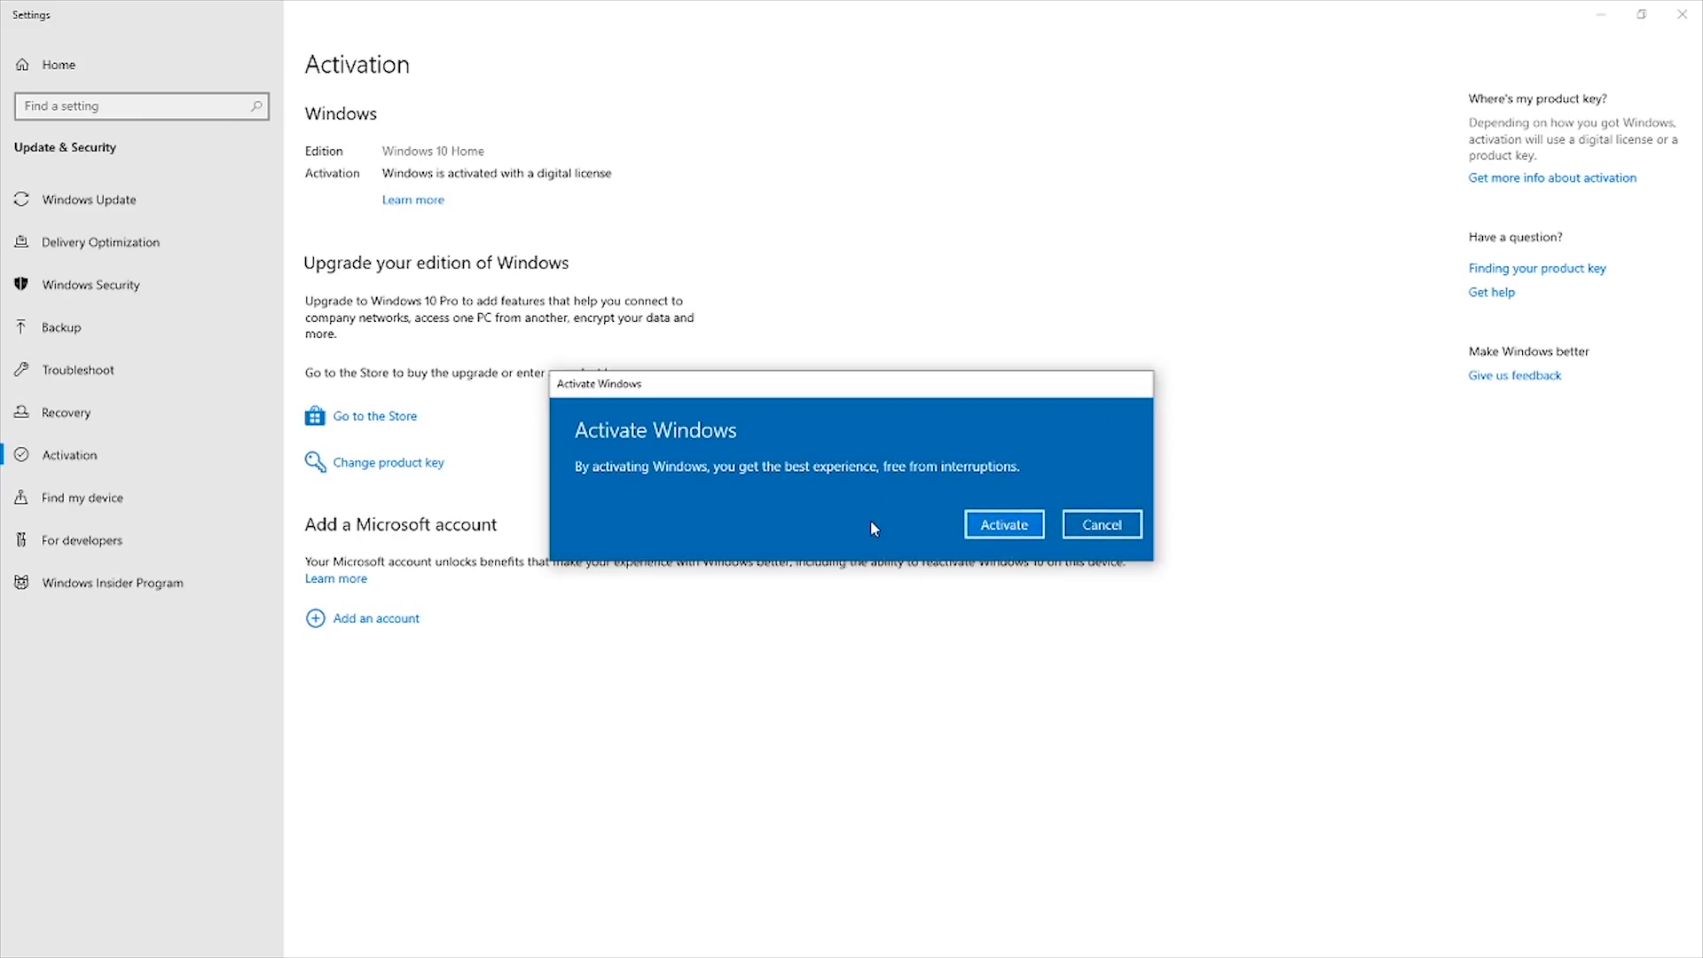
Confirm Activate in the Activate Windows dialog.
left_click(1000, 524)
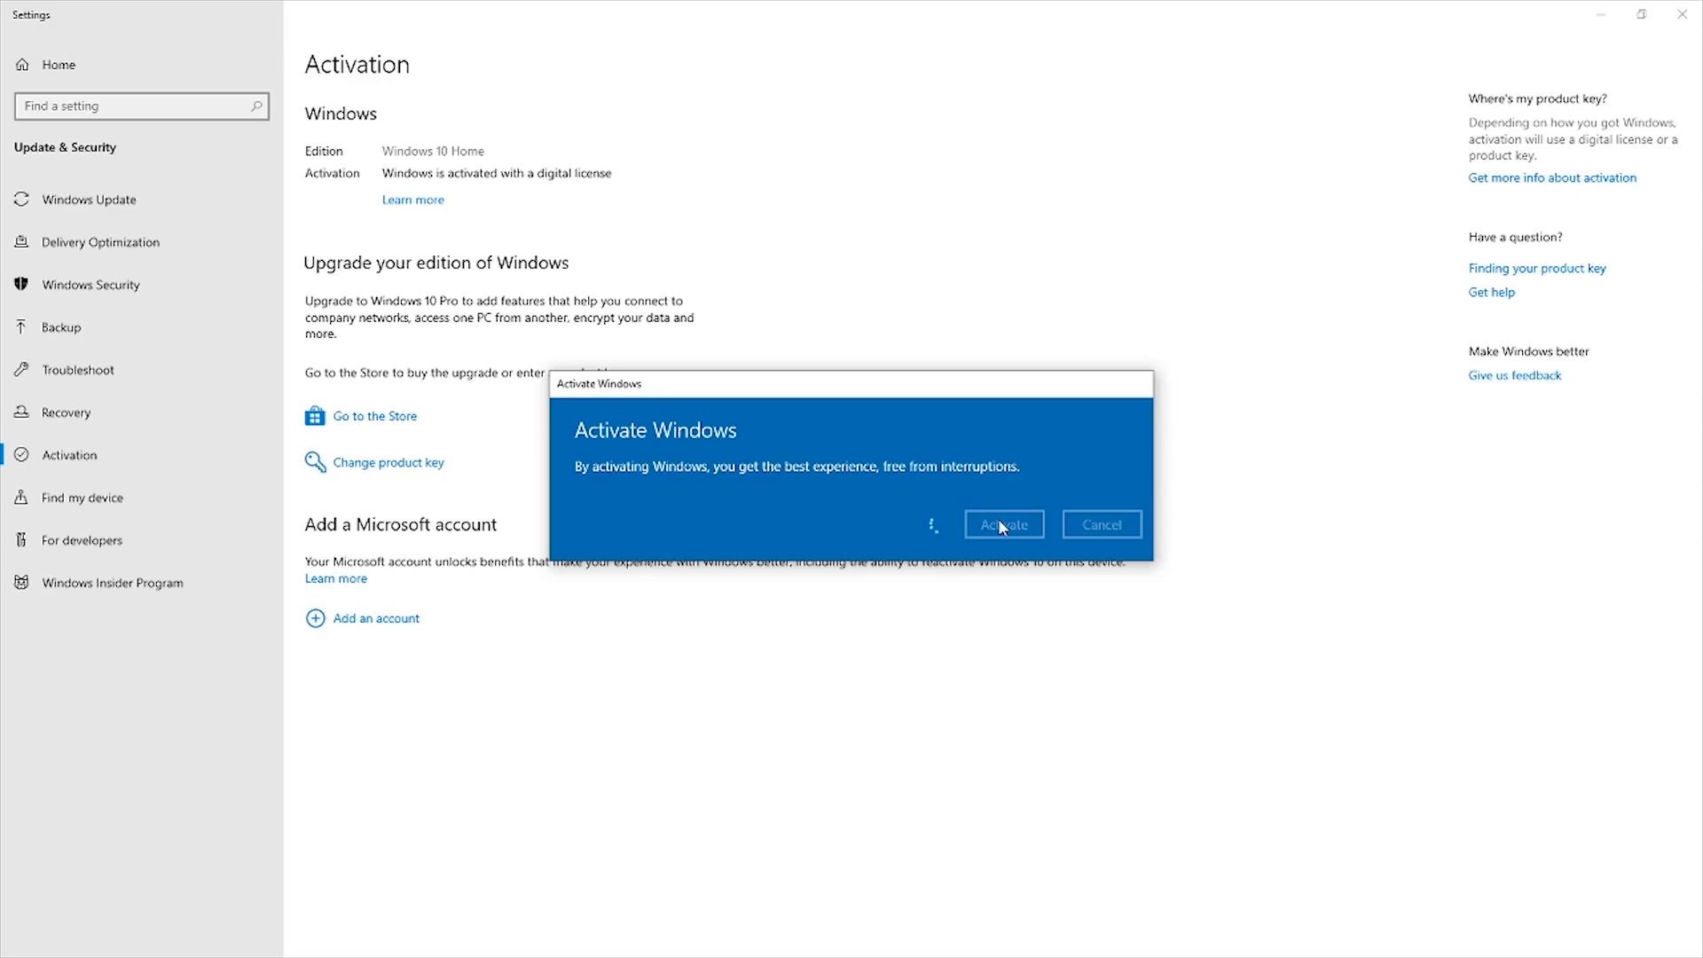